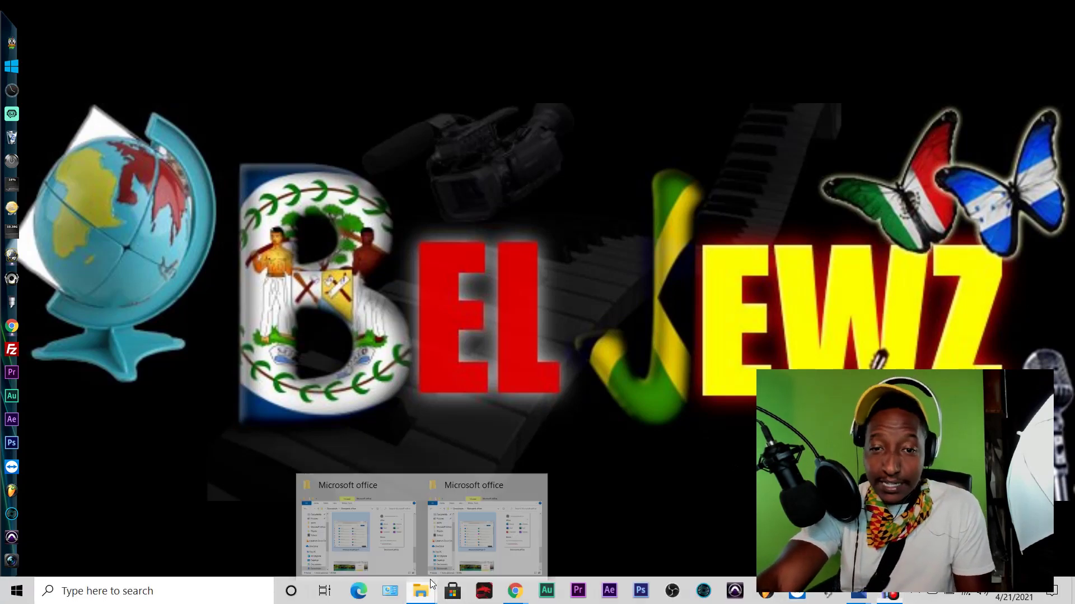
Bring up the File Explorer window on Downloads > Microsoft office from the taskbar
{"action": "left_click", "coordinate": [363, 523]}
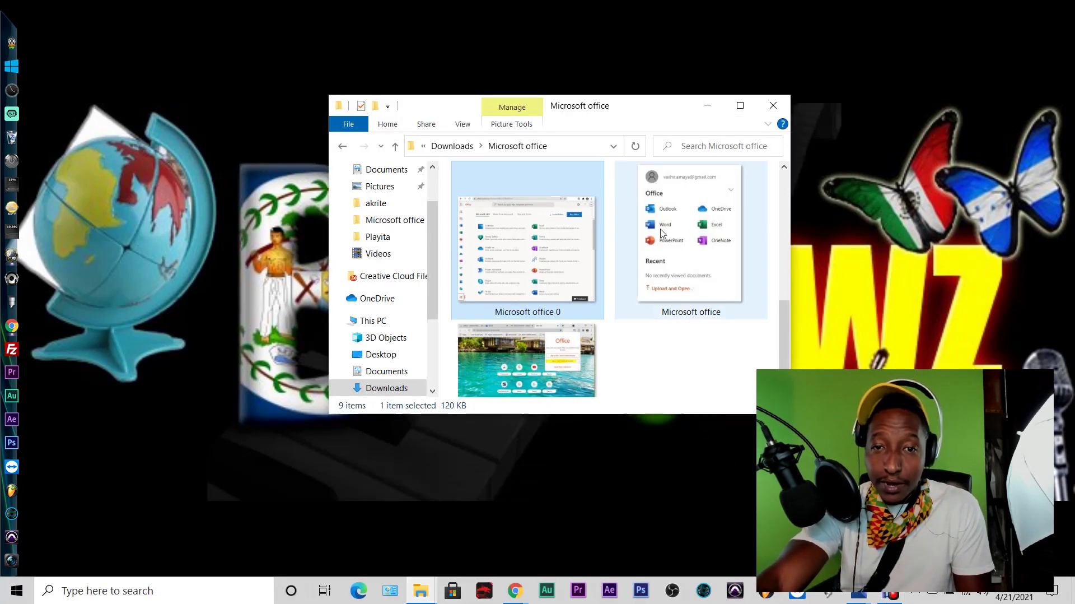
Review the 'Microsoft office 0' apps-list screenshot in Photos, then minimize it to reveal the desktop
{"action": "scroll", "coordinate": [571, 302], "scroll_direction": "up", "scroll_amount": 2}
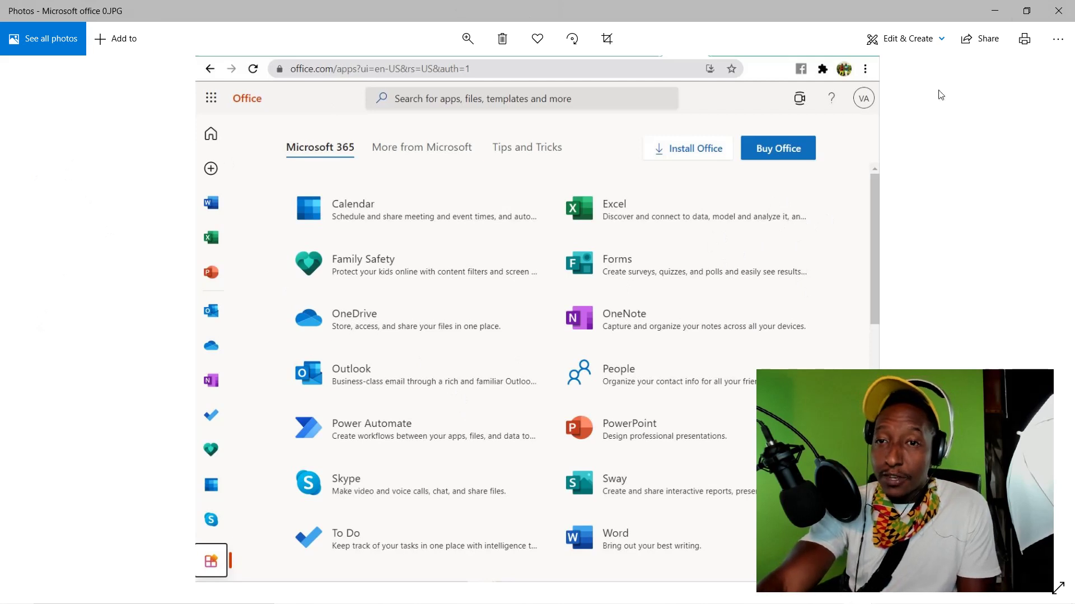
{"action": "left_click", "coordinate": [994, 12]}
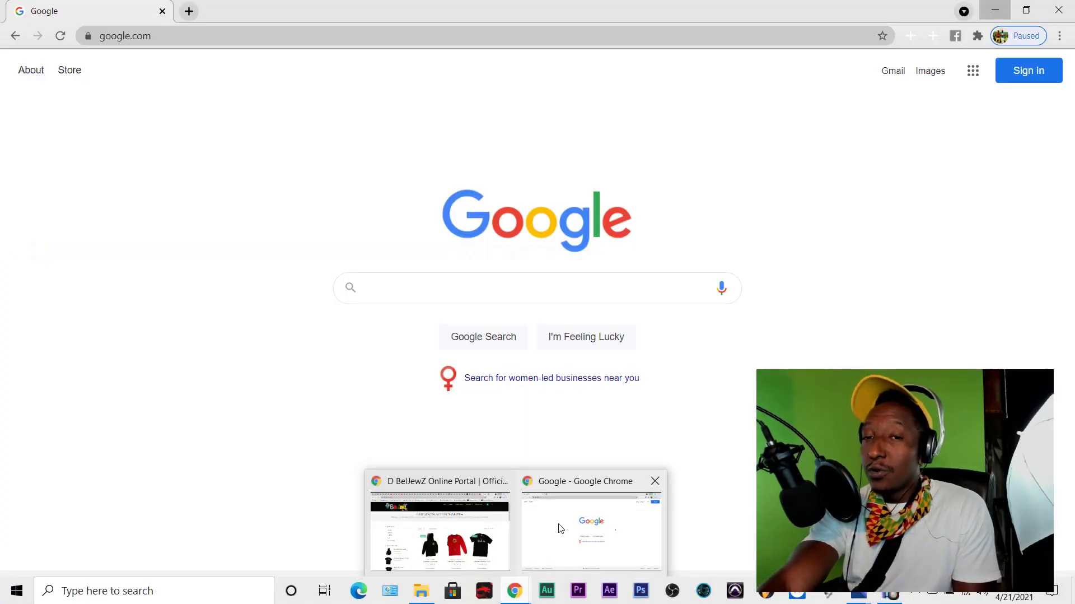
Switch to the 'Google - Google Chrome' window showing google.com
{"action": "left_click", "coordinate": [560, 528]}
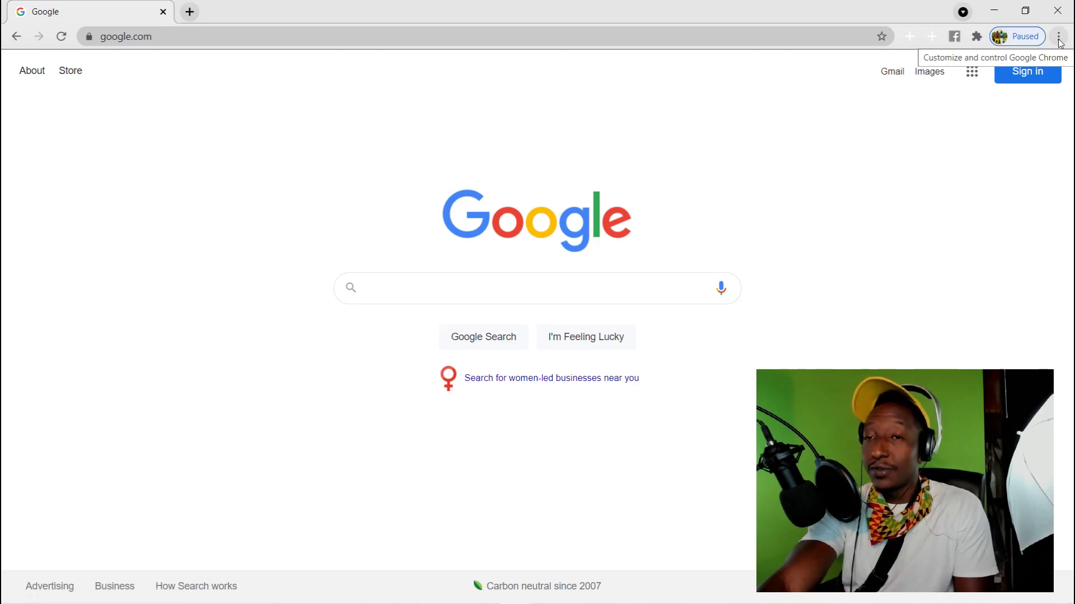
{"action": "left_click", "coordinate": [1059, 37]}
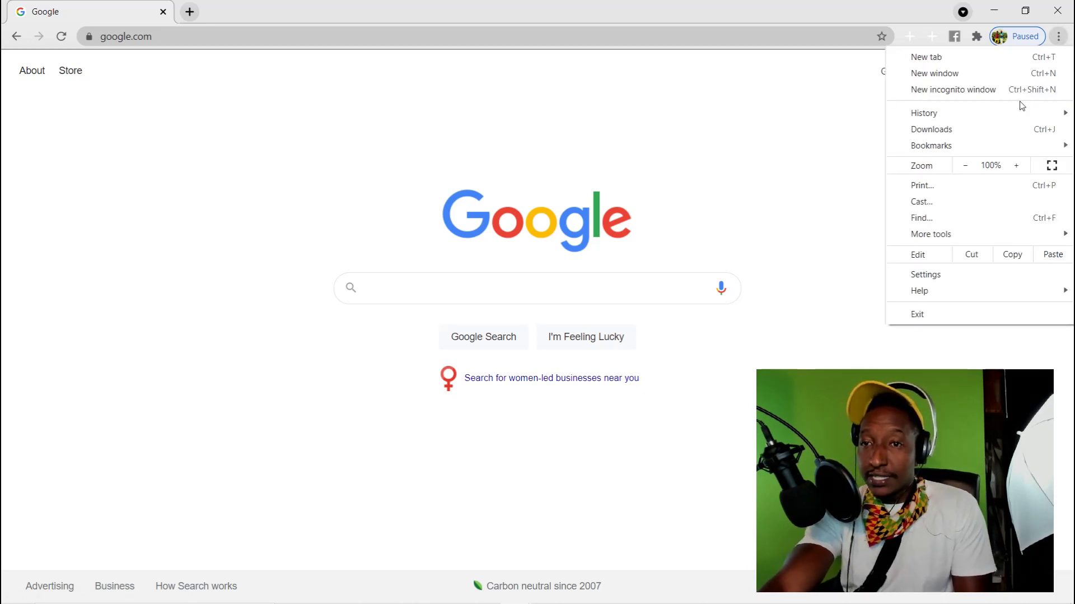
Turn on Chrome's bookmarks bar, then hide and restore it with Ctrl+Shift+B
{"action": "mouse_move", "coordinate": [977, 145]}
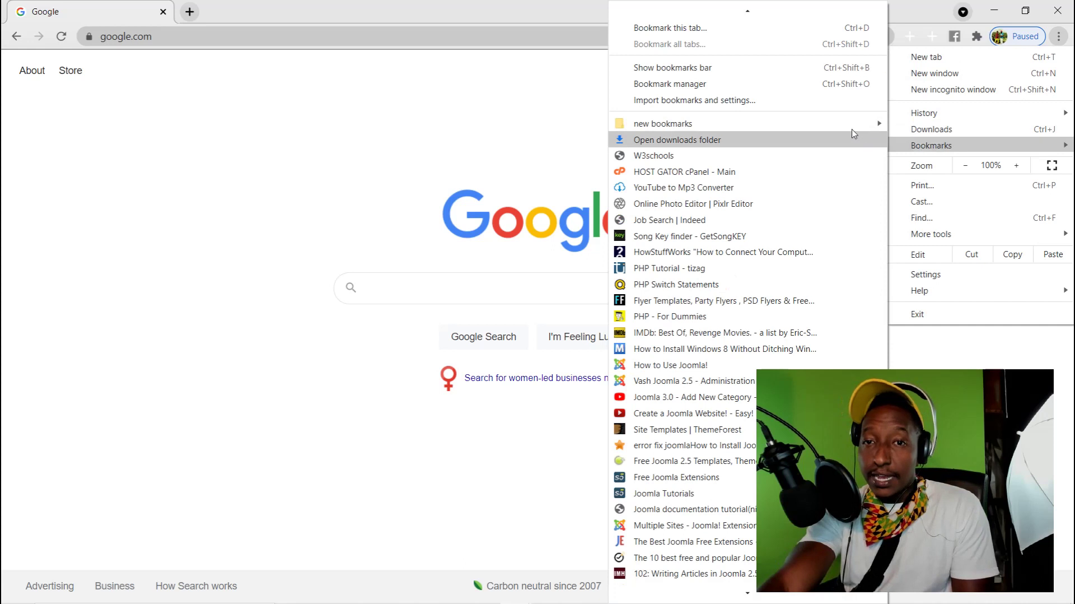
{"action": "left_click", "coordinate": [757, 74]}
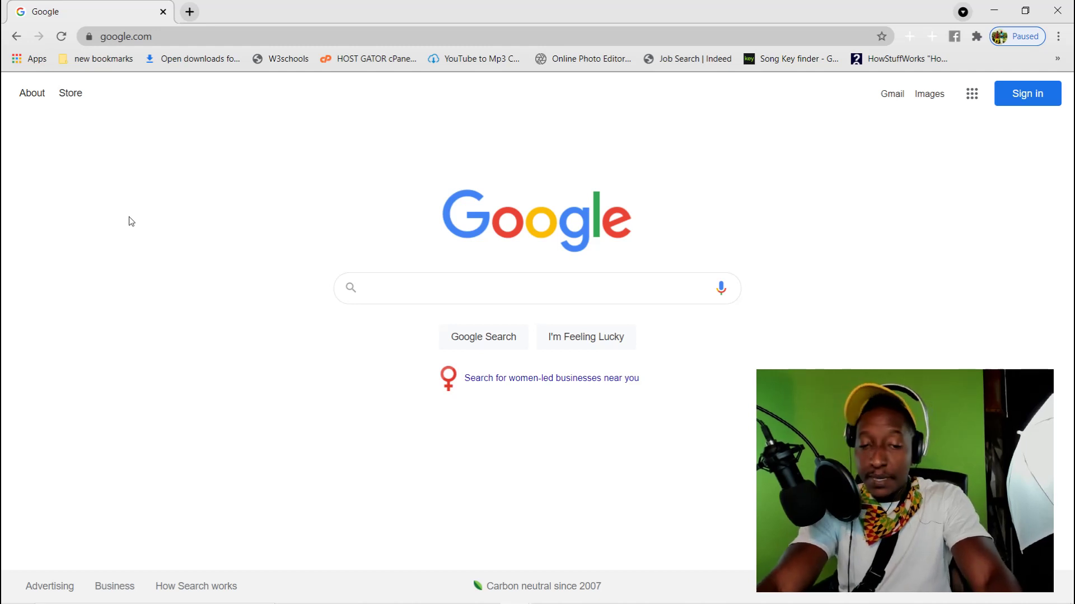
{"action": "key", "text": "ctrl+shift+b"}
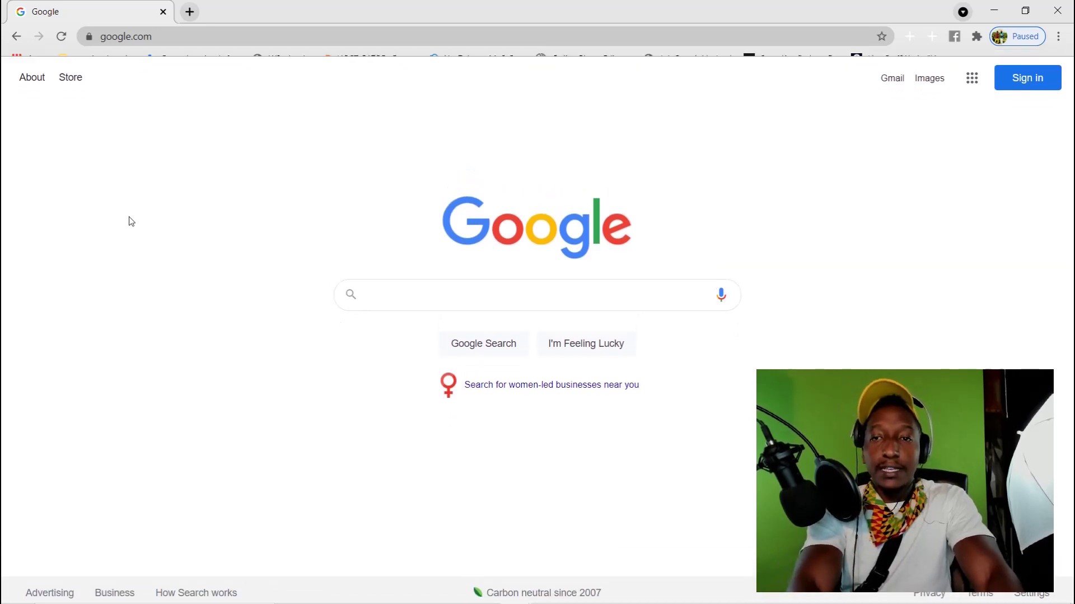
{"action": "key", "text": "ctrl+shift+b"}
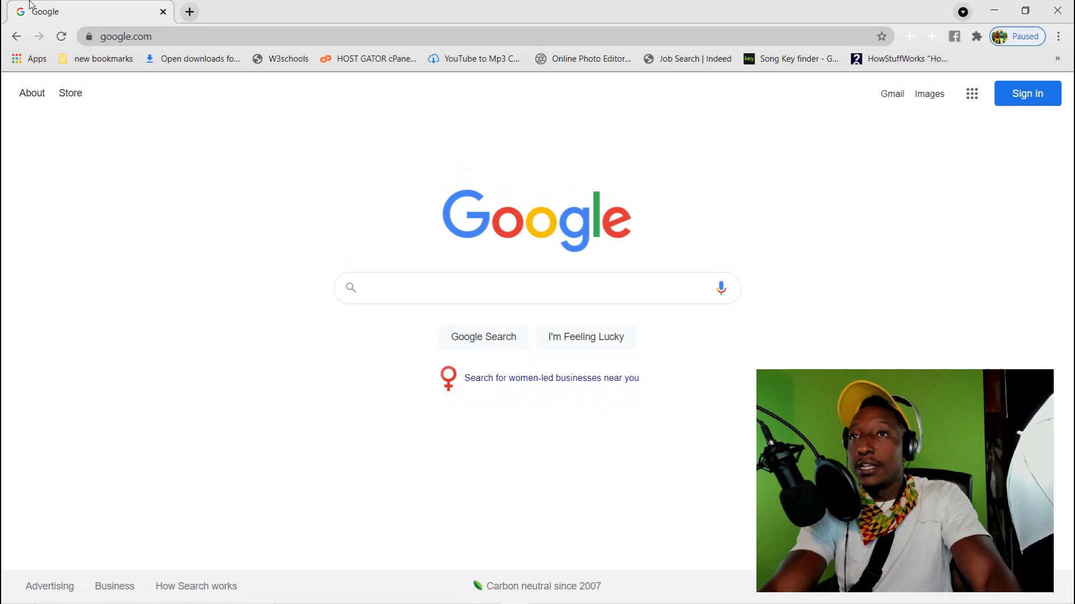
Go from the chrome://apps page to the Chrome Web Store's Extensions page
{"action": "left_click", "coordinate": [34, 62]}
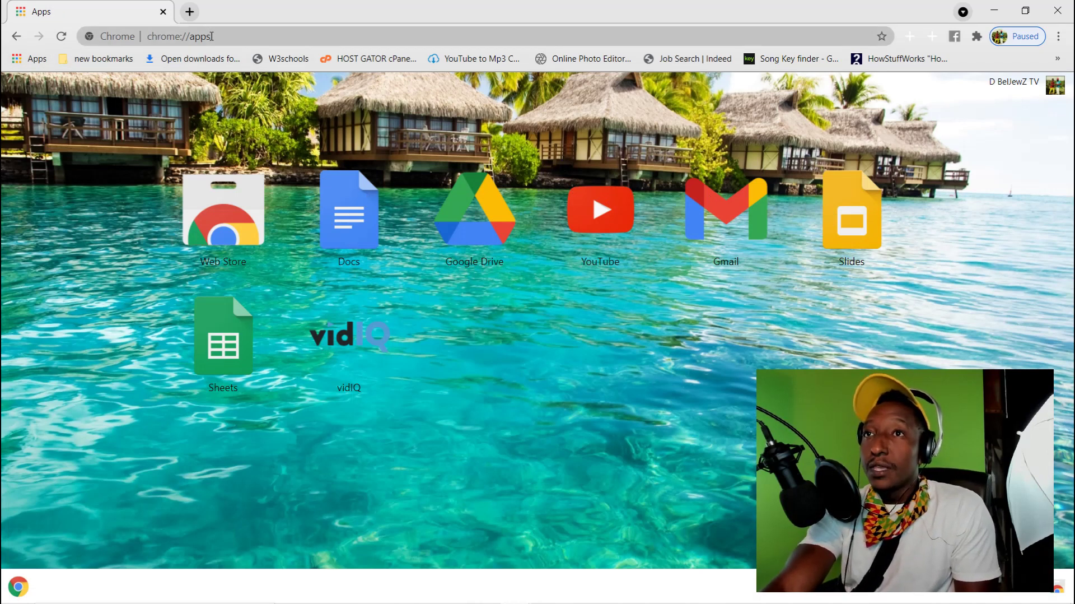
{"action": "left_click_drag", "start_coordinate": [216, 43], "coordinate": [143, 39]}
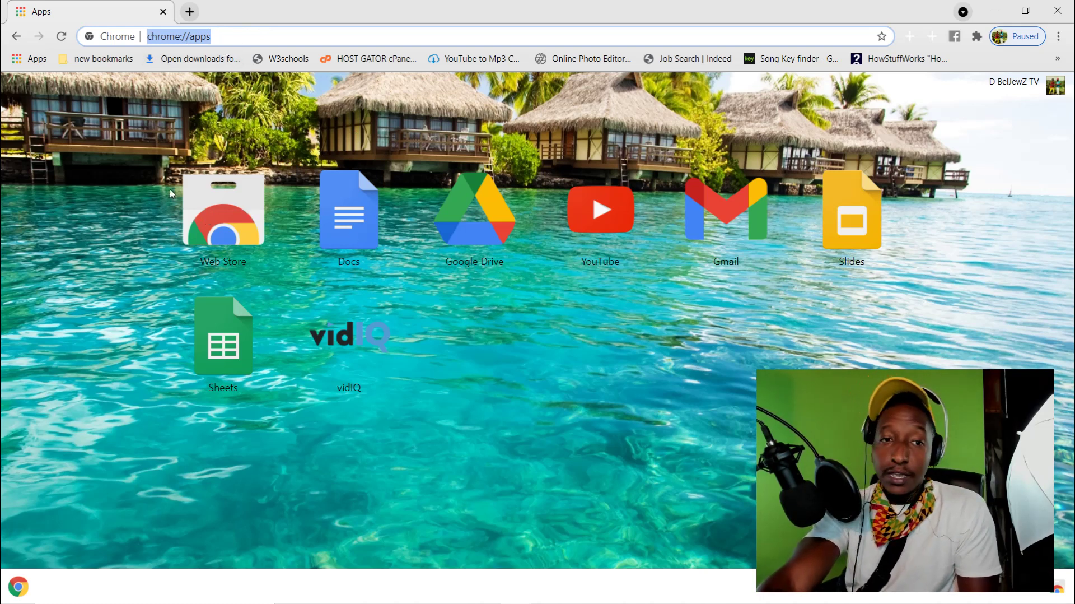
{"action": "left_click", "coordinate": [217, 219]}
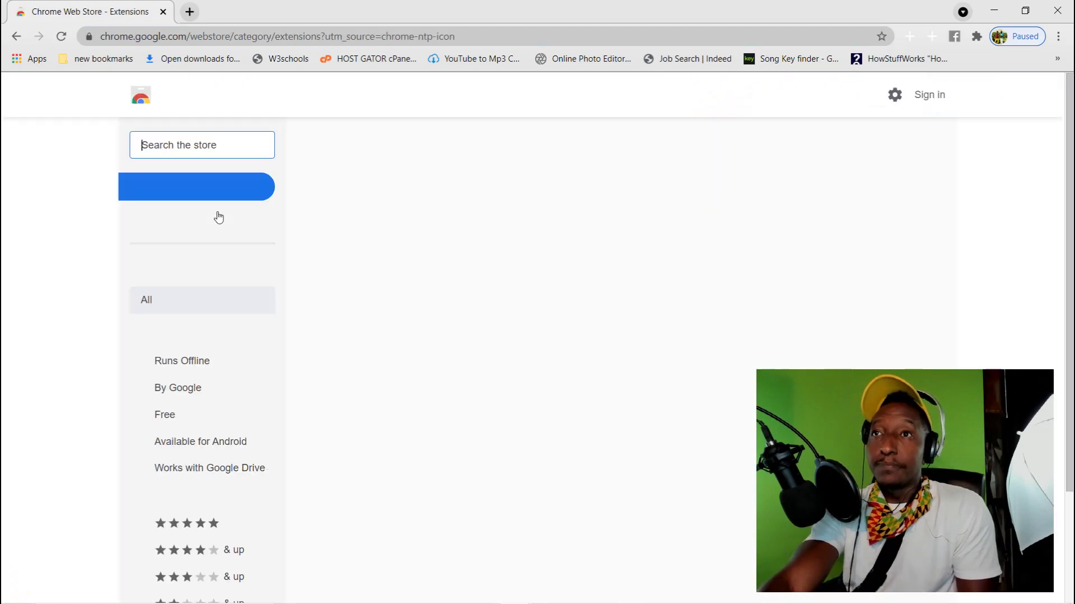
Search the store for 'office' and scroll down to Microsoft Corporation's Office extension
{"action": "scroll", "coordinate": [396, 242], "scroll_direction": "down", "scroll_amount": 12}
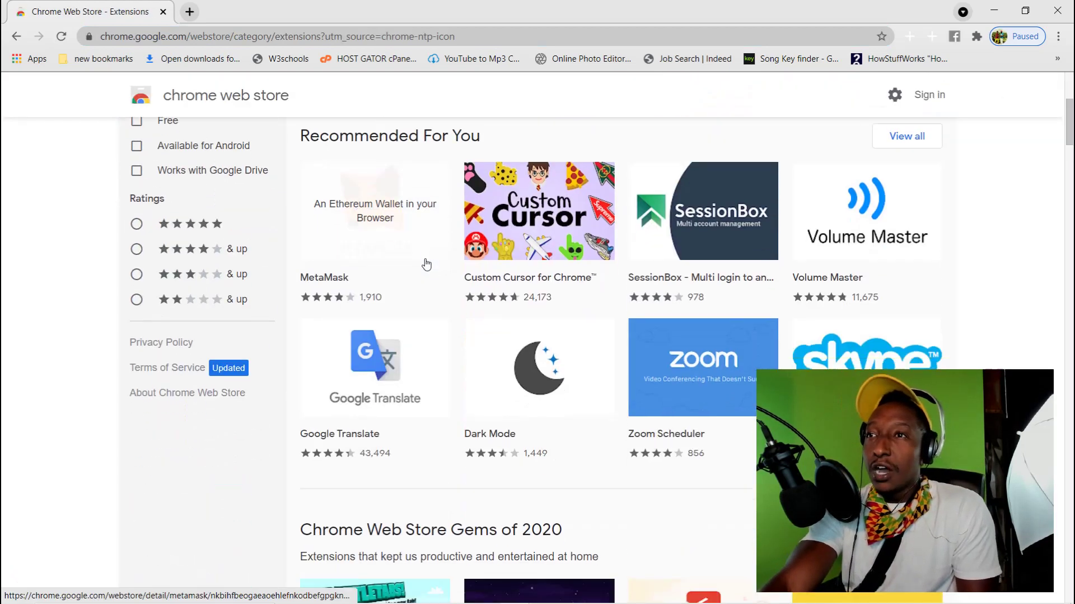
{"action": "scroll", "coordinate": [431, 259], "scroll_direction": "down", "scroll_amount": 10}
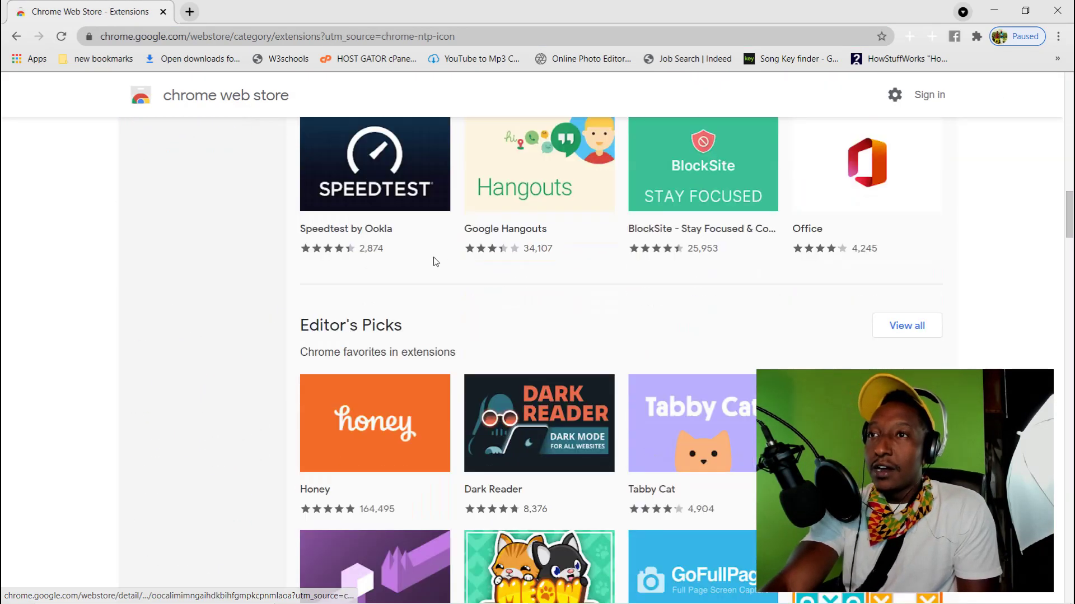
{"action": "scroll", "coordinate": [434, 258], "scroll_direction": "up", "scroll_amount": 11}
{"action": "scroll", "coordinate": [434, 254], "scroll_direction": "up", "scroll_amount": 12}
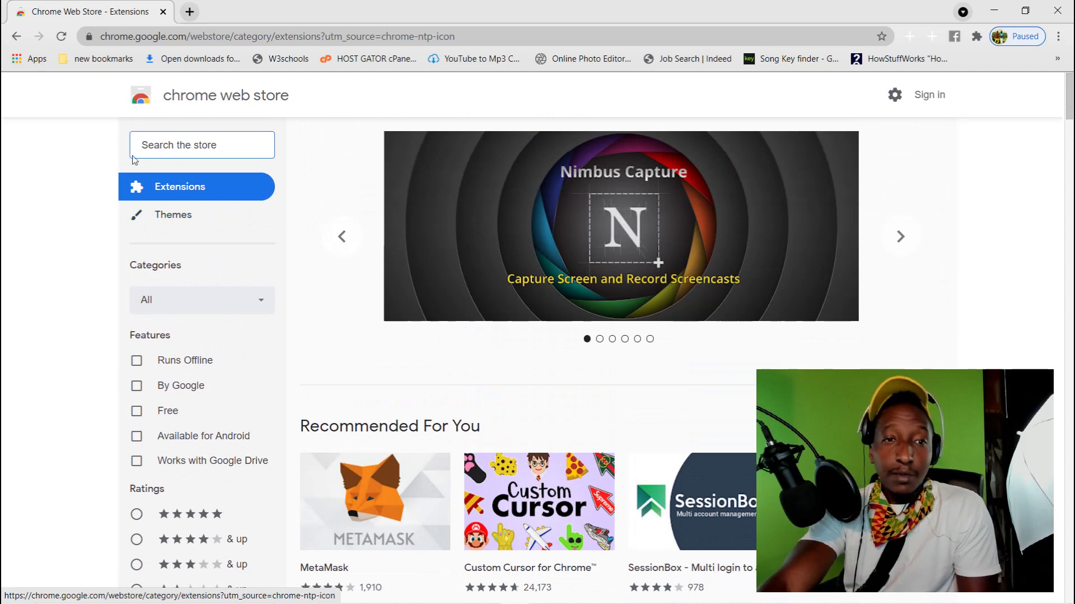
{"action": "left_click", "coordinate": [196, 140]}
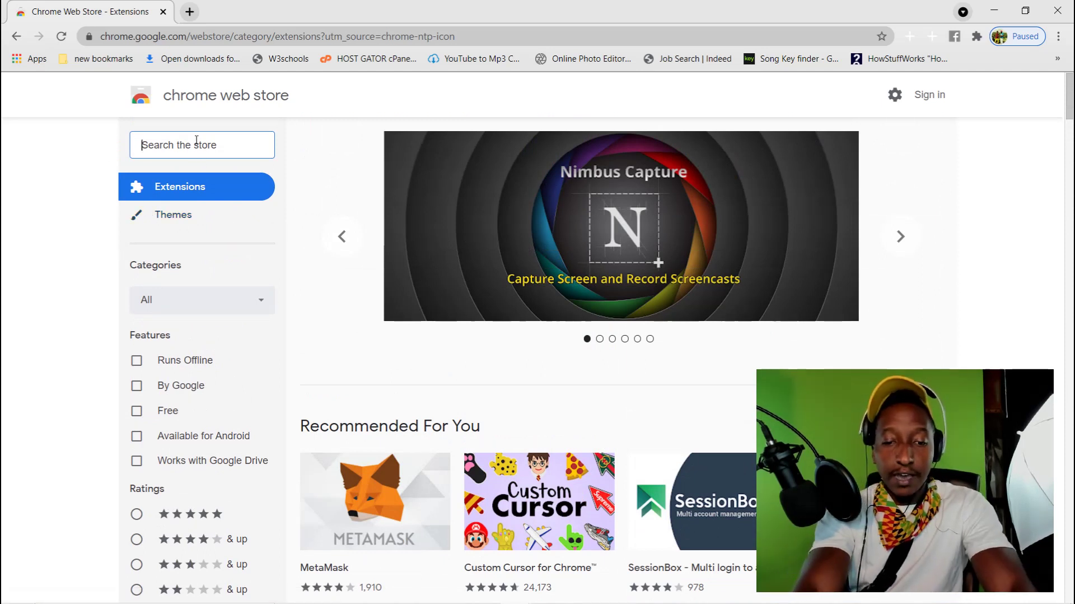
{"action": "type", "text": "office"}
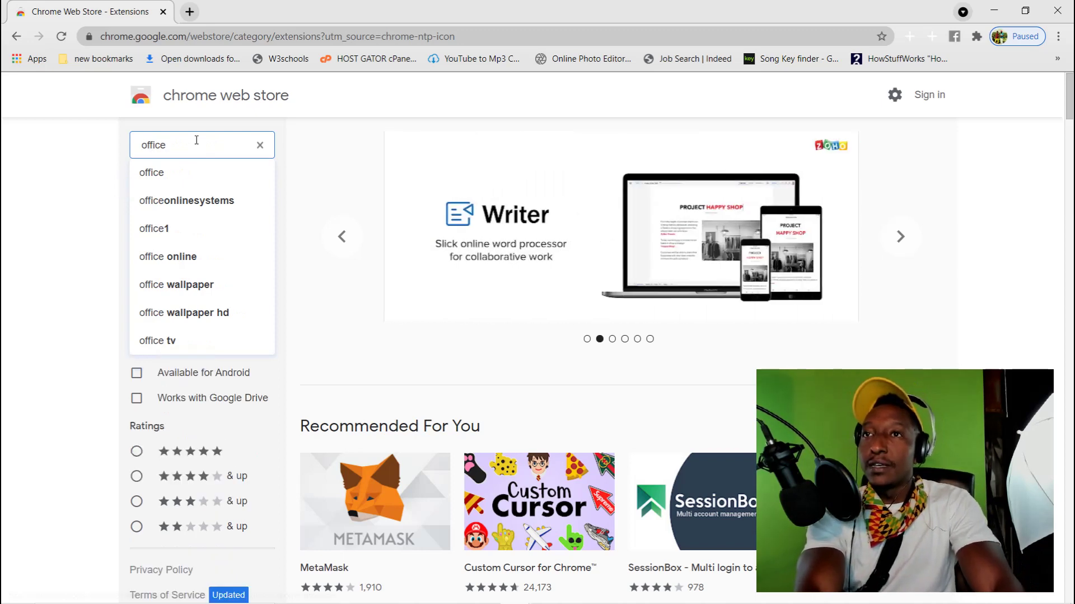
{"action": "key", "text": "Return"}
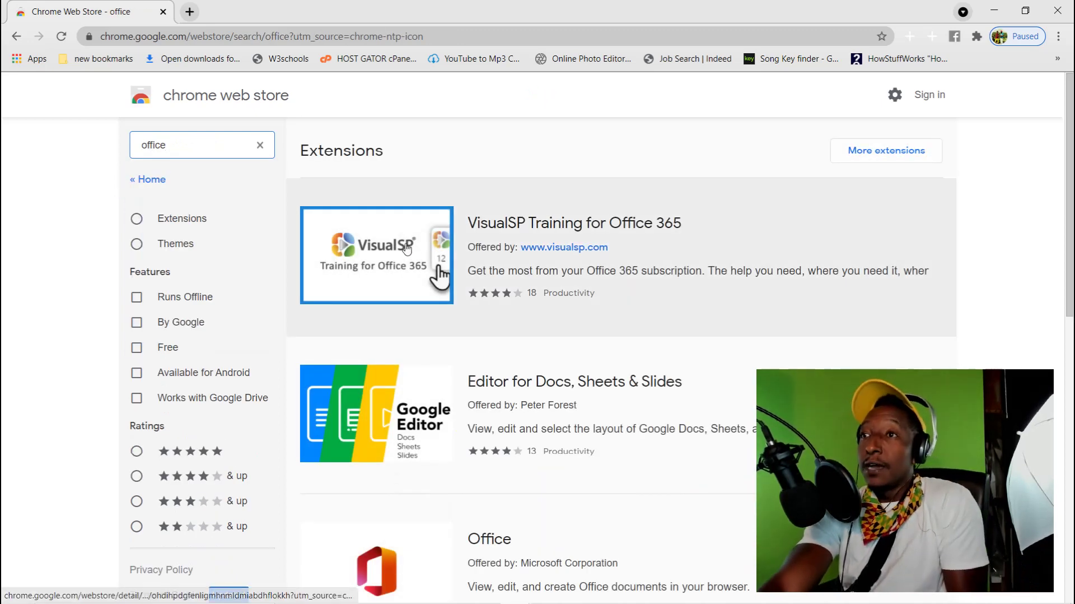
{"action": "scroll", "coordinate": [571, 299], "scroll_direction": "down", "scroll_amount": 1}
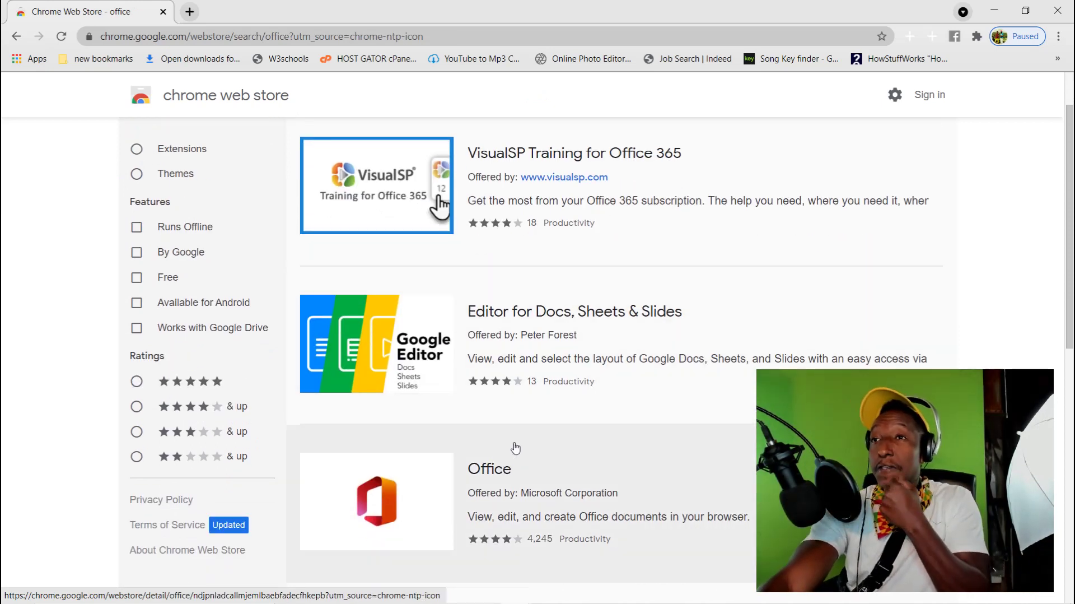
Add the Office extension to Chrome and confirm with Add extension
{"action": "left_click", "coordinate": [514, 464]}
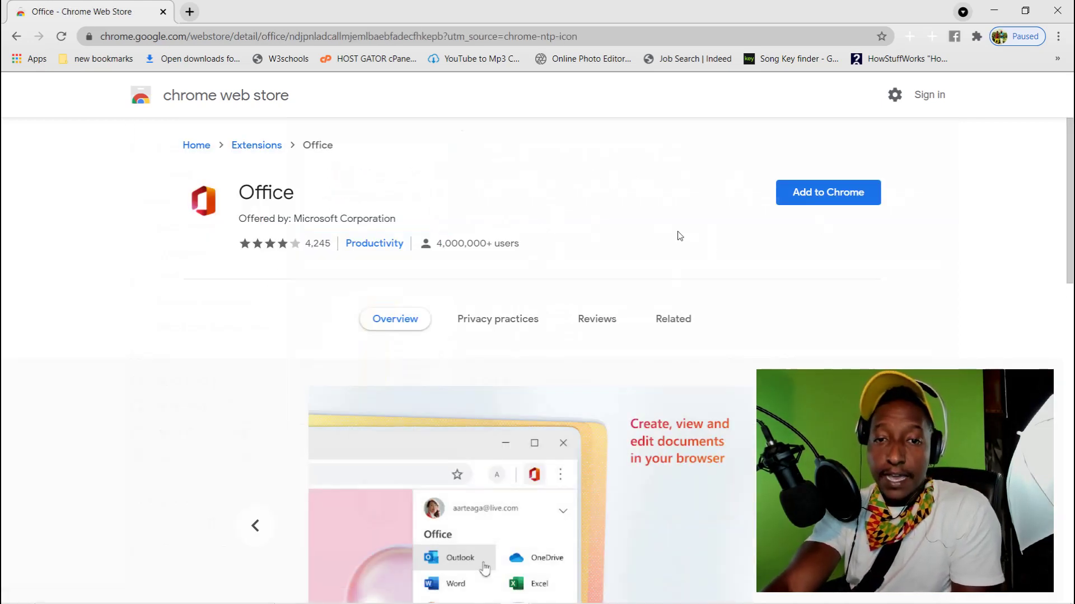
{"action": "left_click", "coordinate": [818, 193]}
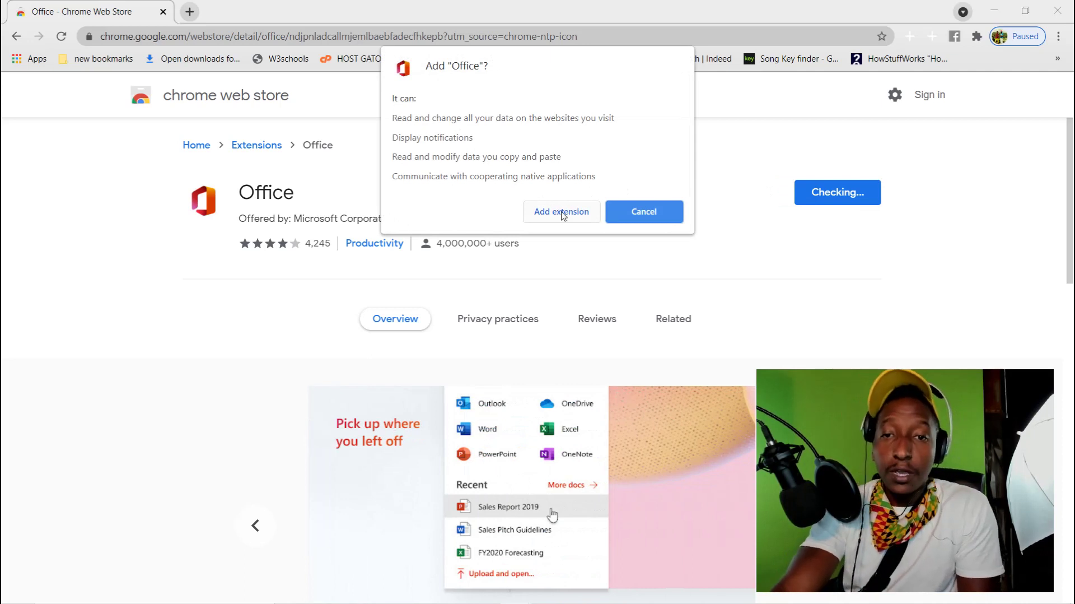
{"action": "left_click", "coordinate": [563, 213]}
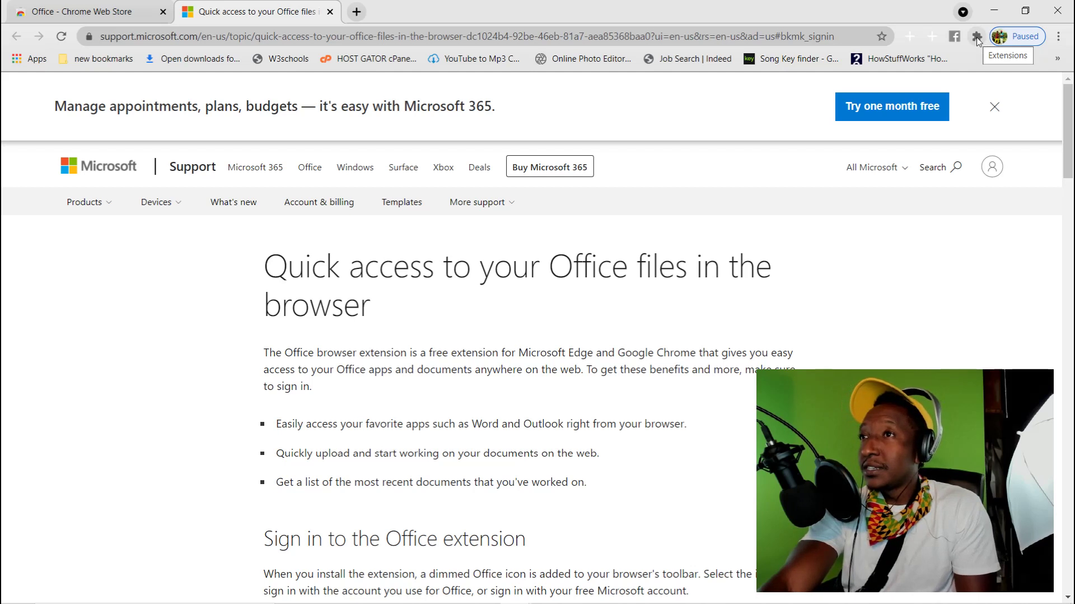
Choose 'Sign in with a Microsoft account' from the Office extension's popup
{"action": "left_click", "coordinate": [978, 37]}
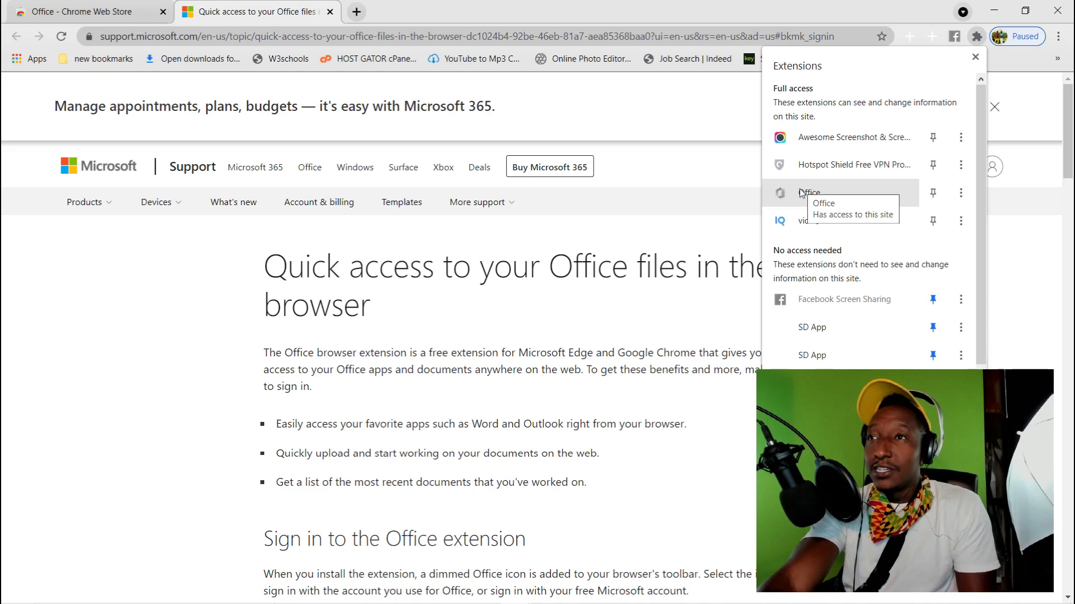
{"action": "left_click", "coordinate": [801, 192]}
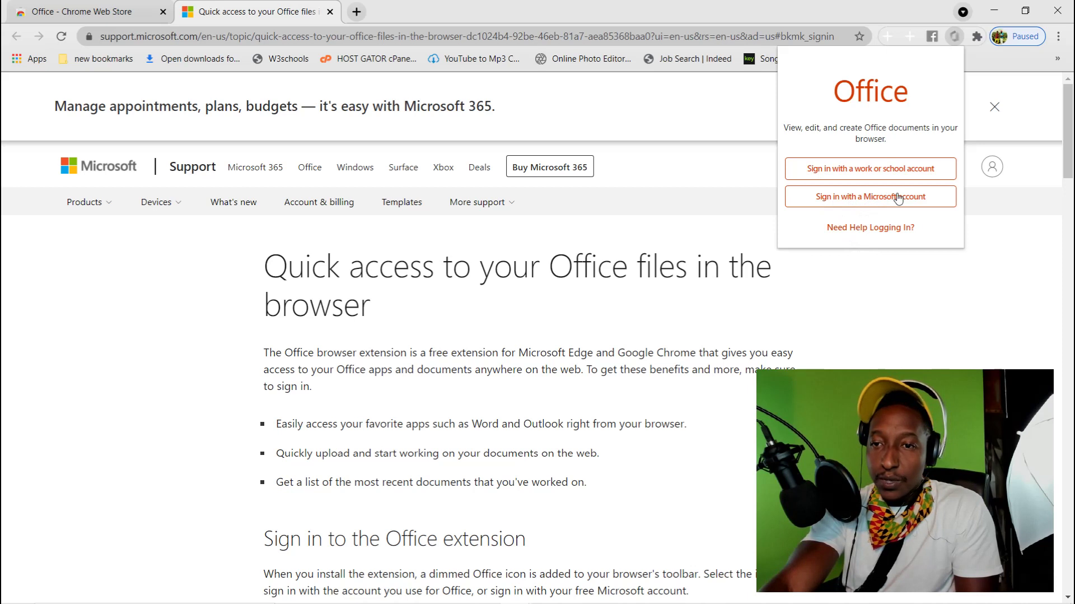
{"action": "left_click", "coordinate": [866, 198]}
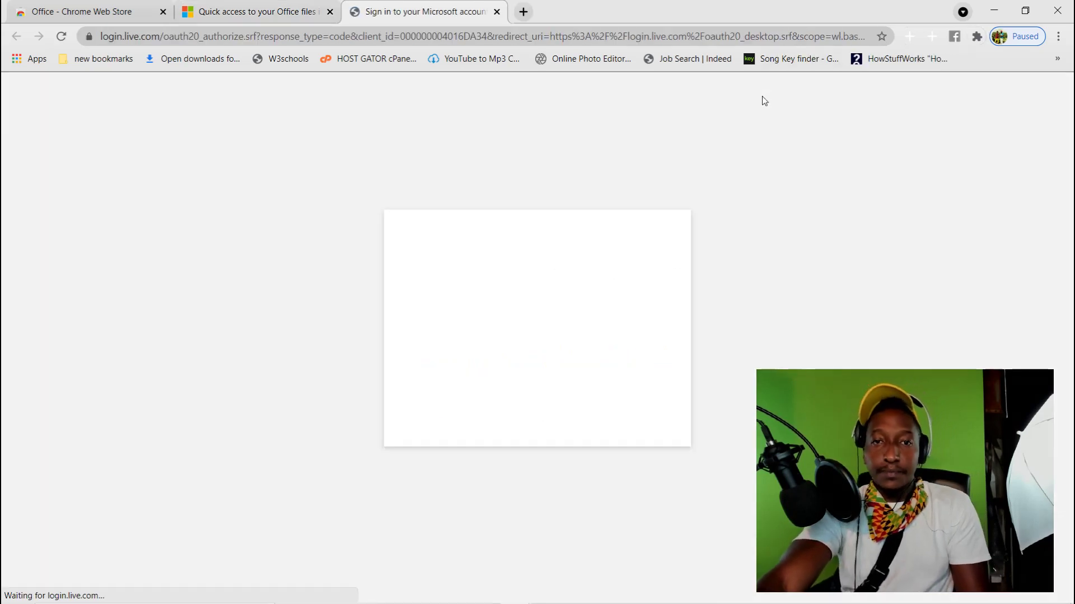
Delete the prefilled e-mail address and dismiss the saved login suggestions
{"action": "left_click", "coordinate": [557, 286]}
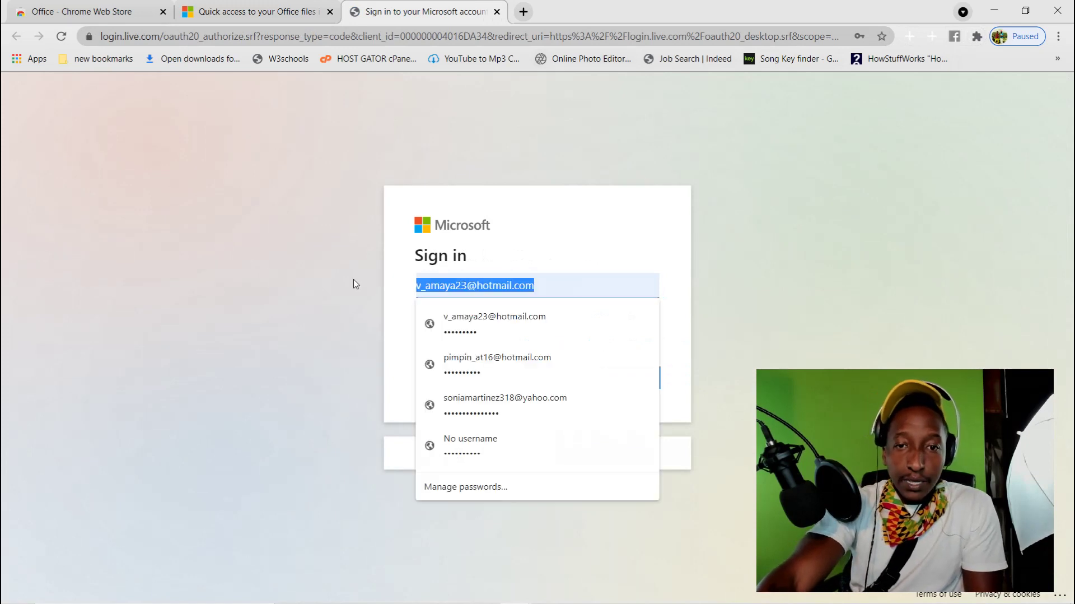
{"action": "key", "text": "BackSpace"}
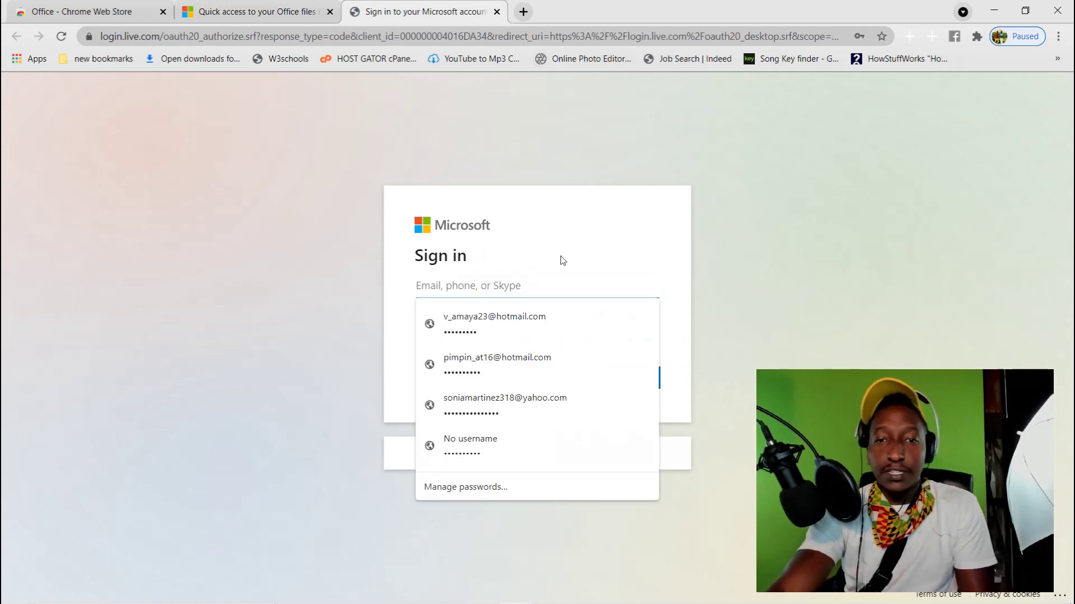
{"action": "left_click", "coordinate": [538, 263]}
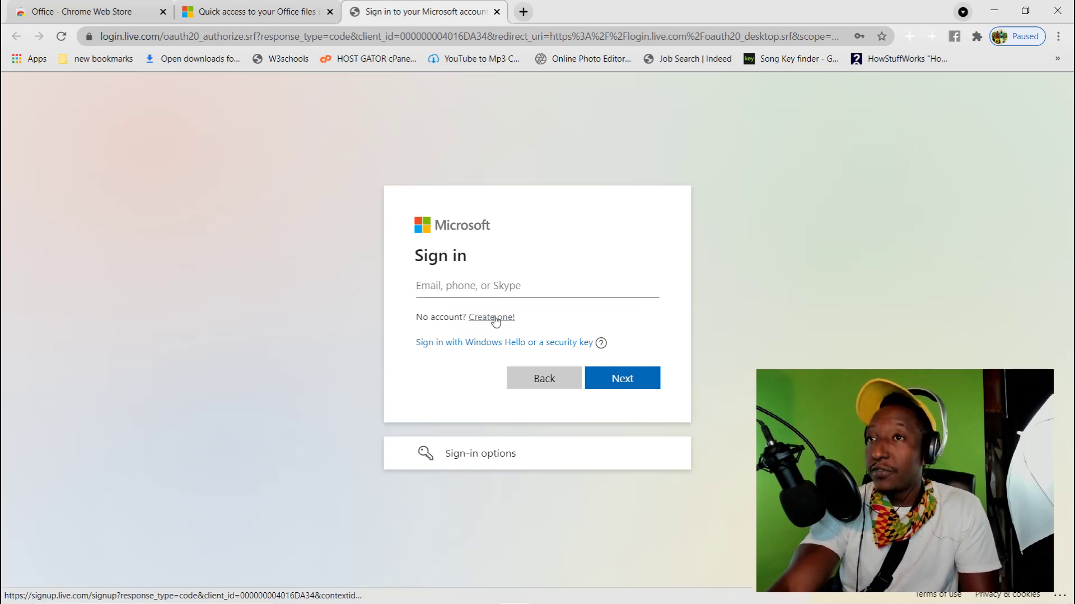
Enter the account's e-mail address and password to complete the sign-in
{"action": "left_click", "coordinate": [482, 287]}
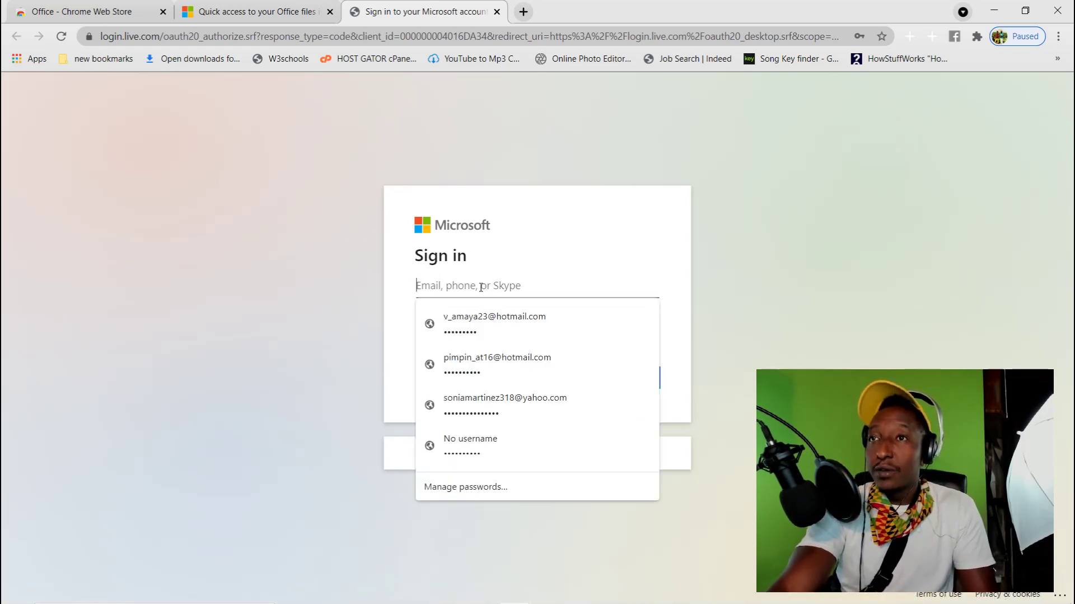
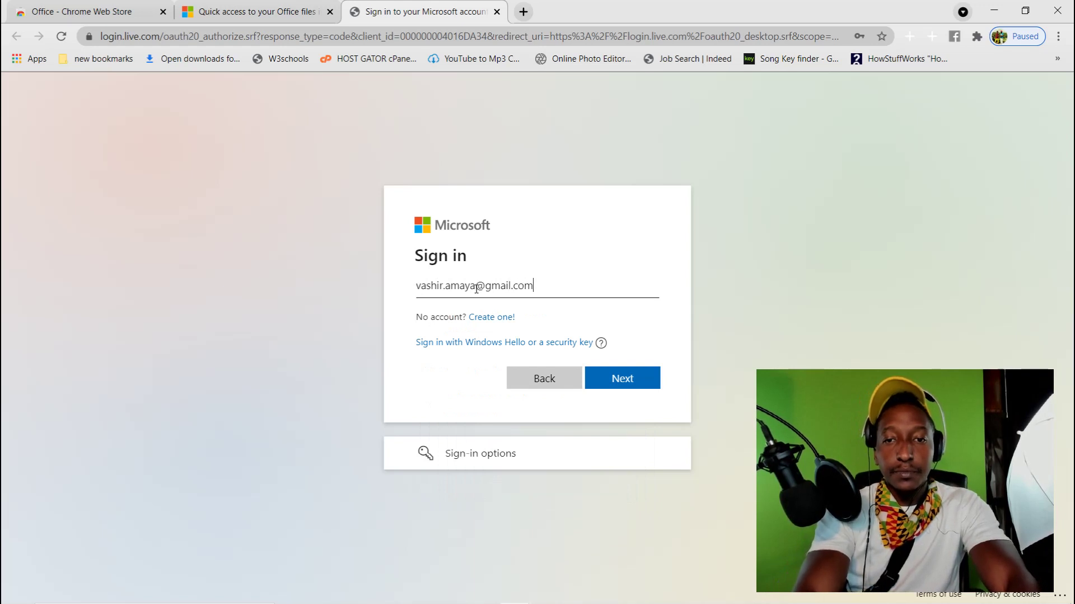
{"action": "key", "text": "Return"}
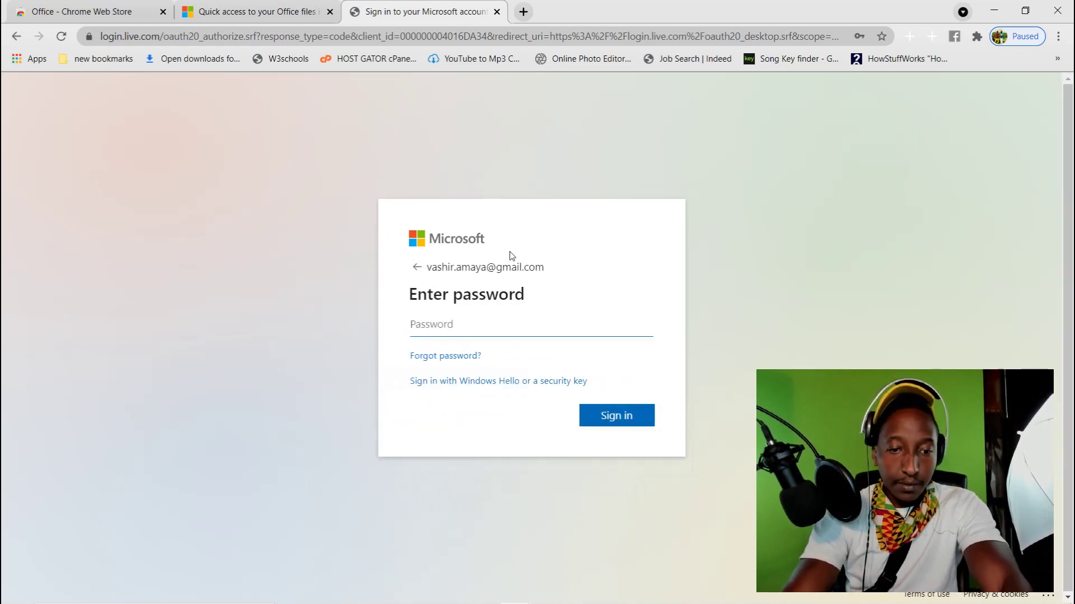
{"action": "type", "text": "••••"}
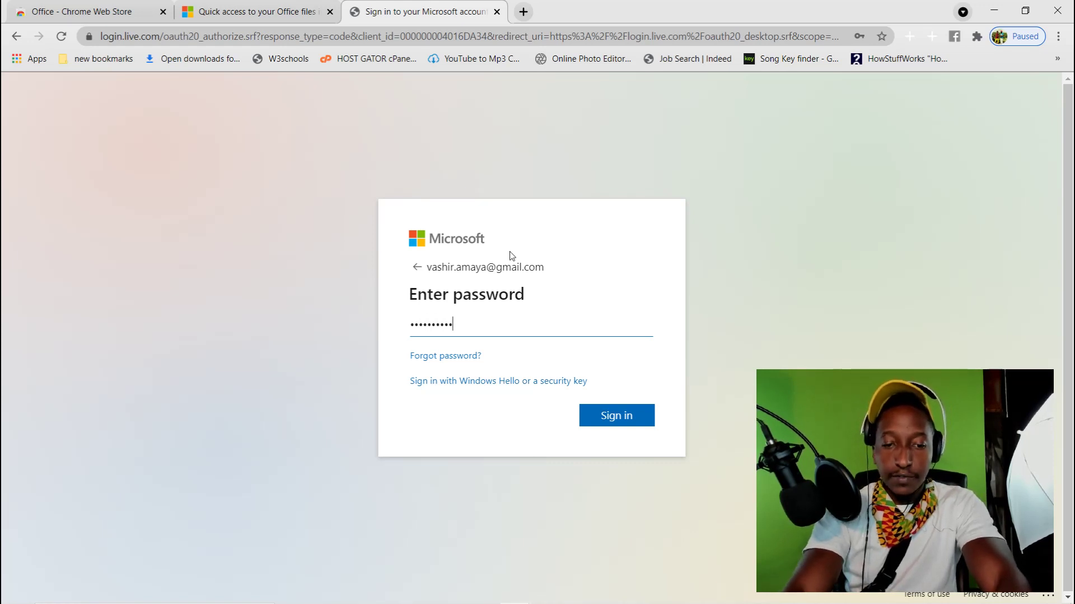
{"action": "key", "text": "Return"}
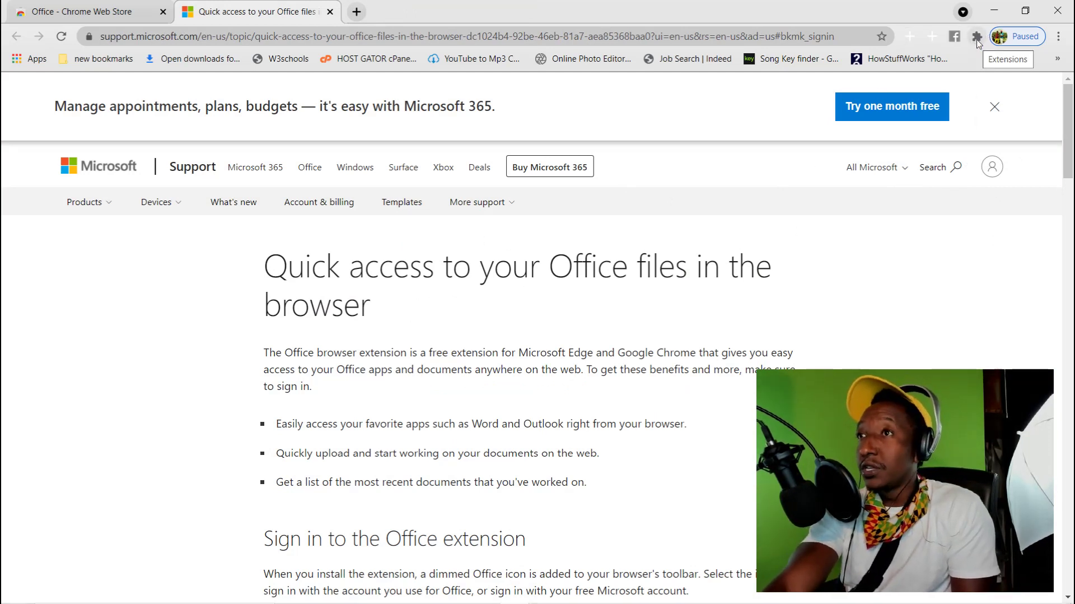
Open the Office extension launcher listing Outlook, Word, Excel, PowerPoint, OneDrive and OneNote
{"action": "left_click", "coordinate": [978, 37]}
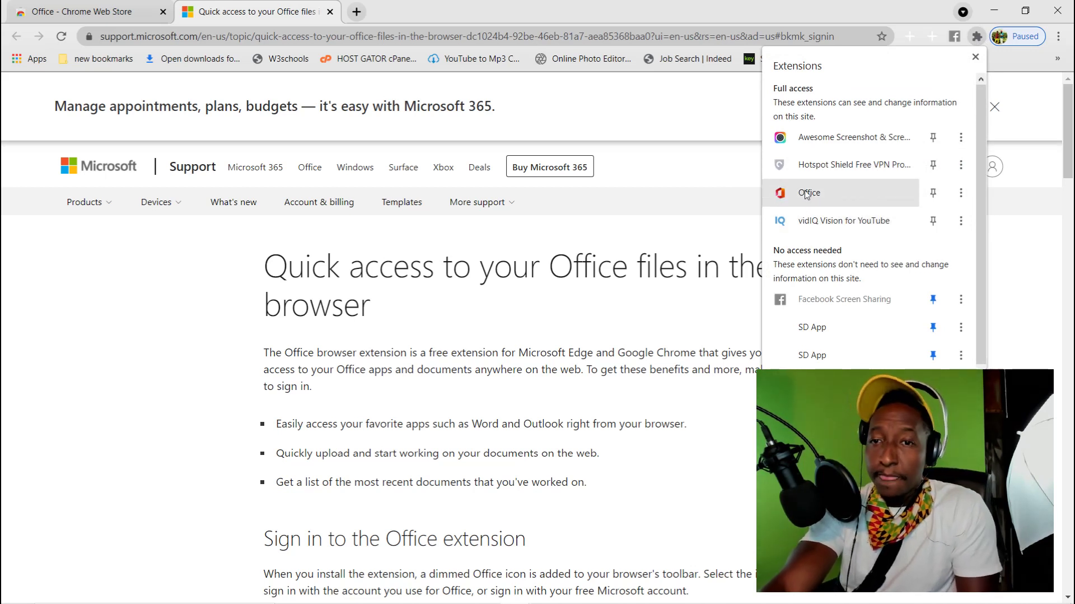
{"action": "left_click", "coordinate": [807, 192]}
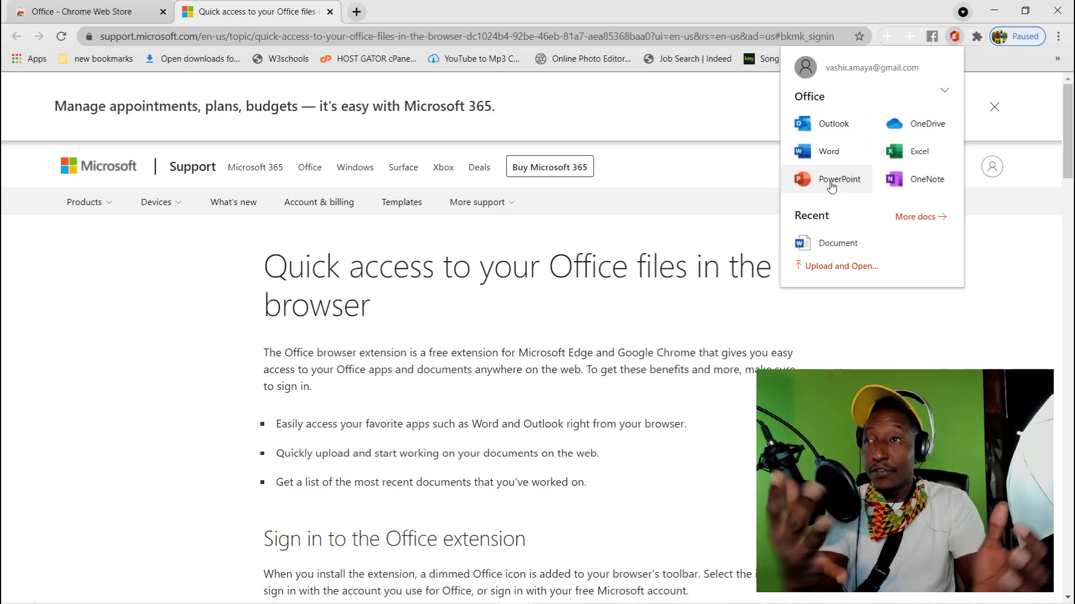
Launch Word from the Office extension, then view the Excel and PowerPoint start pages
{"action": "left_click", "coordinate": [829, 148]}
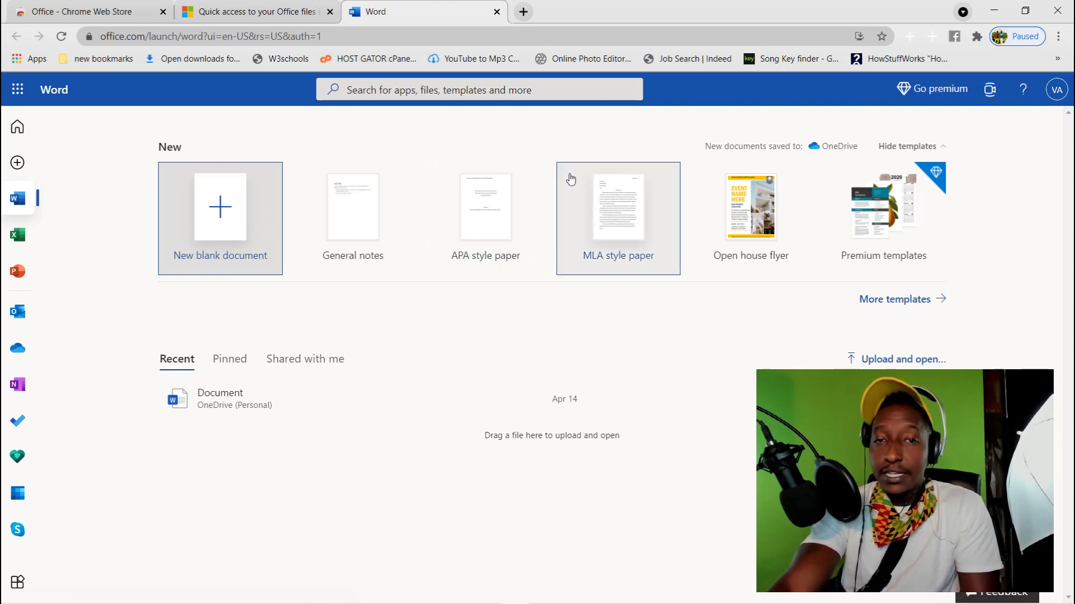
{"action": "left_click", "coordinate": [20, 249]}
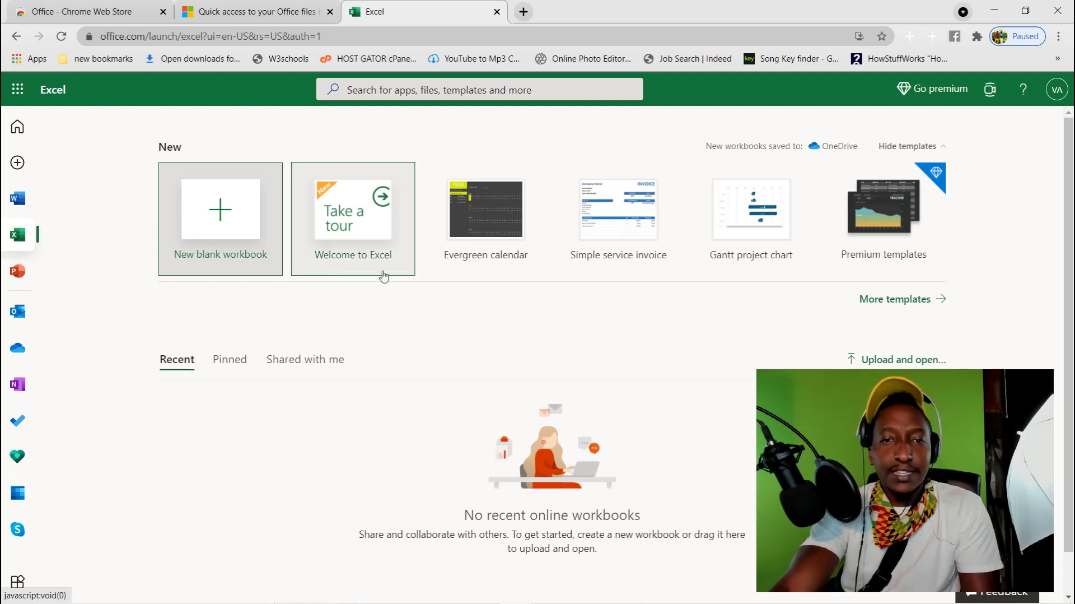
{"action": "left_click", "coordinate": [17, 271]}
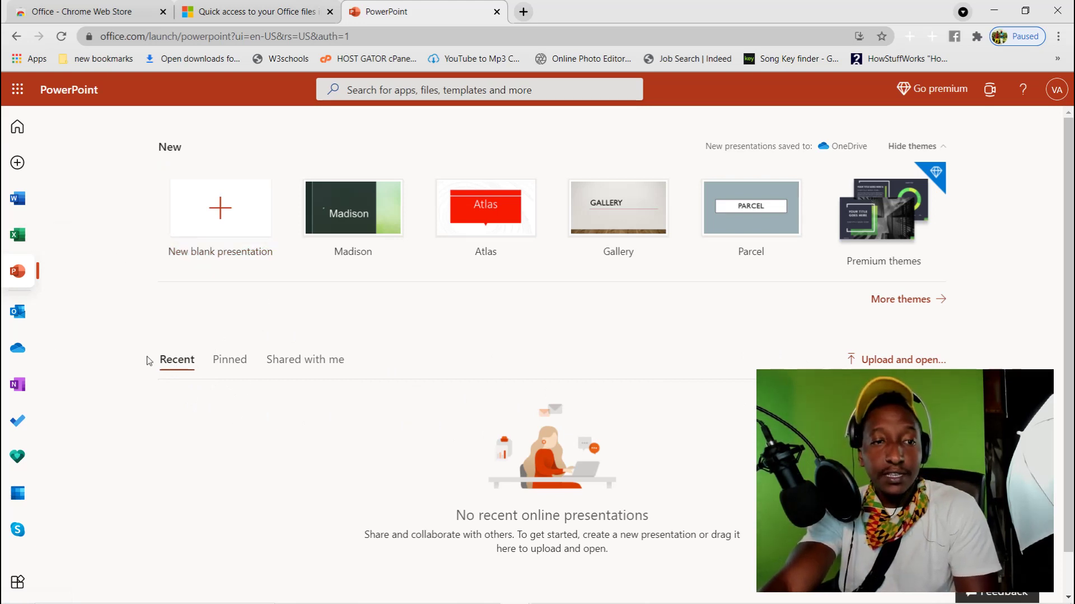
Go back through Excel to the Word start page and launch Outlook mail in a new tab
{"action": "left_click", "coordinate": [17, 234]}
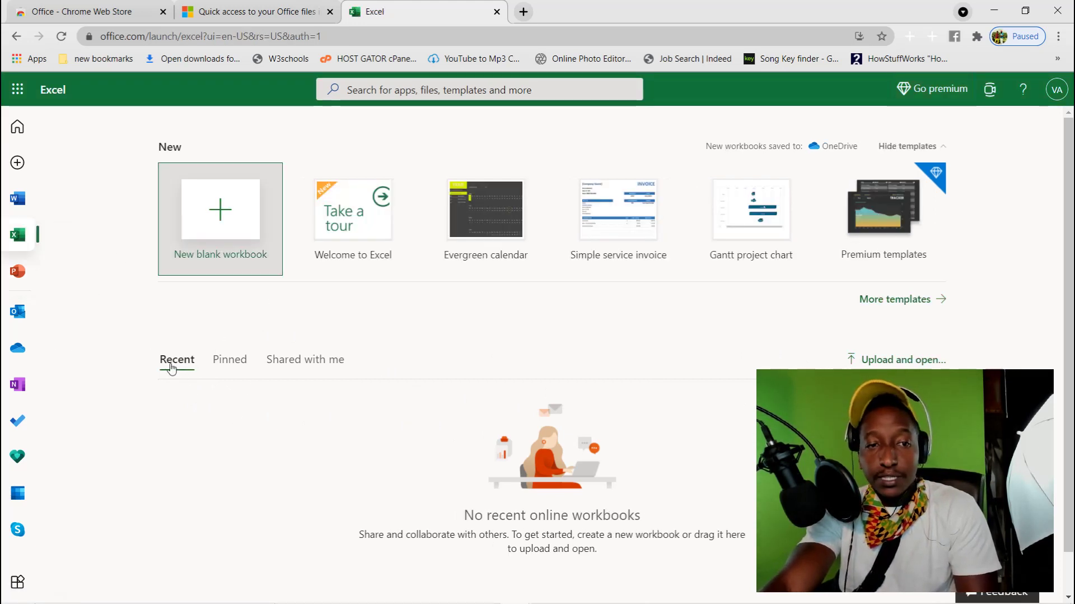
{"action": "left_click", "coordinate": [17, 199]}
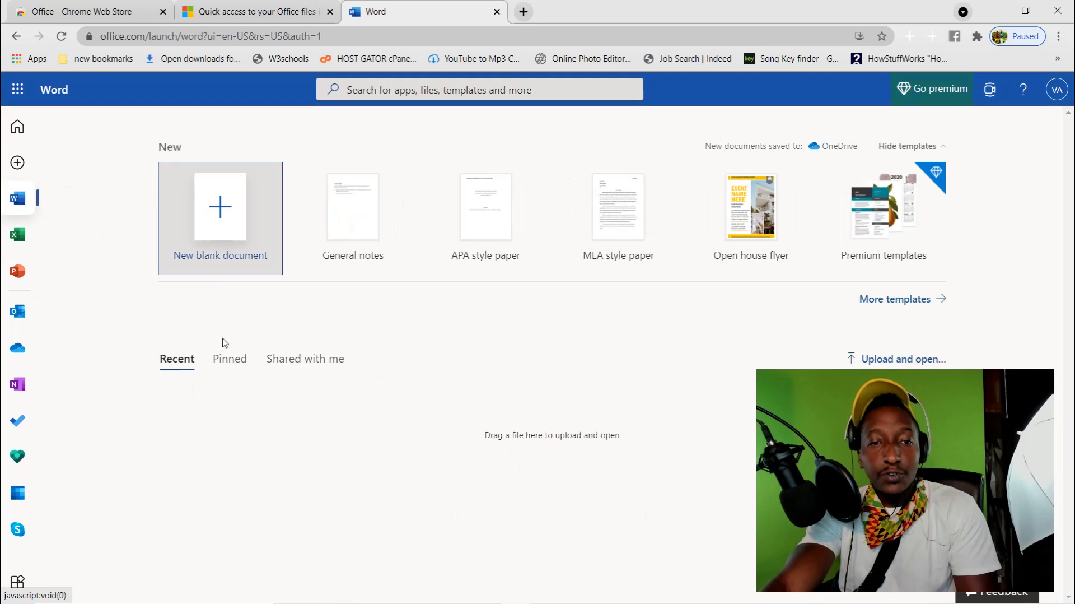
{"action": "left_click", "coordinate": [18, 311]}
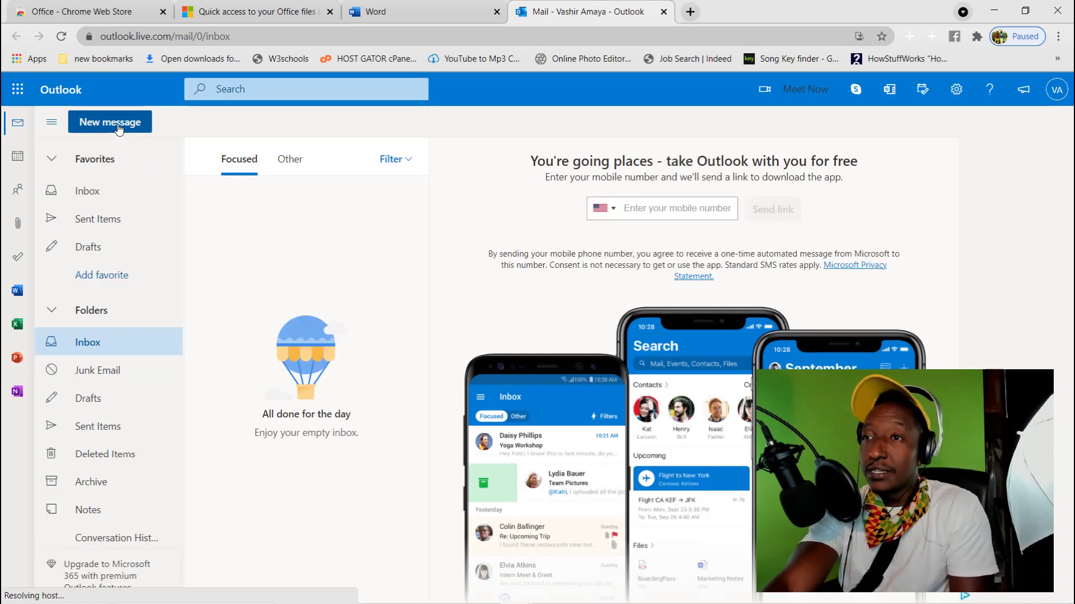
Return to the Word tab and launch OneDrive files in a new tab
{"action": "left_click", "coordinate": [393, 12]}
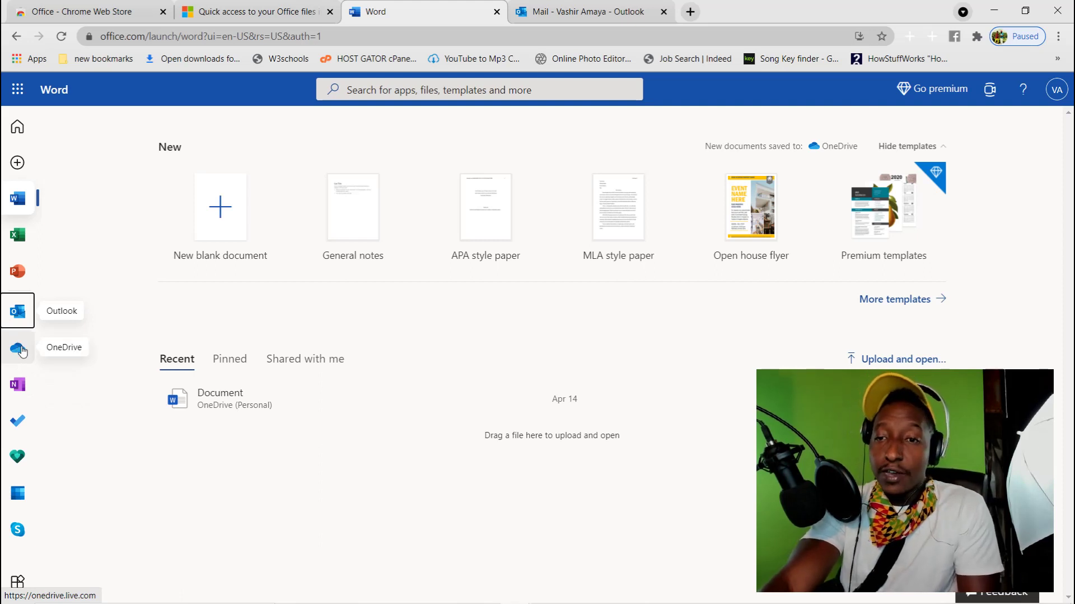
{"action": "left_click", "coordinate": [22, 349]}
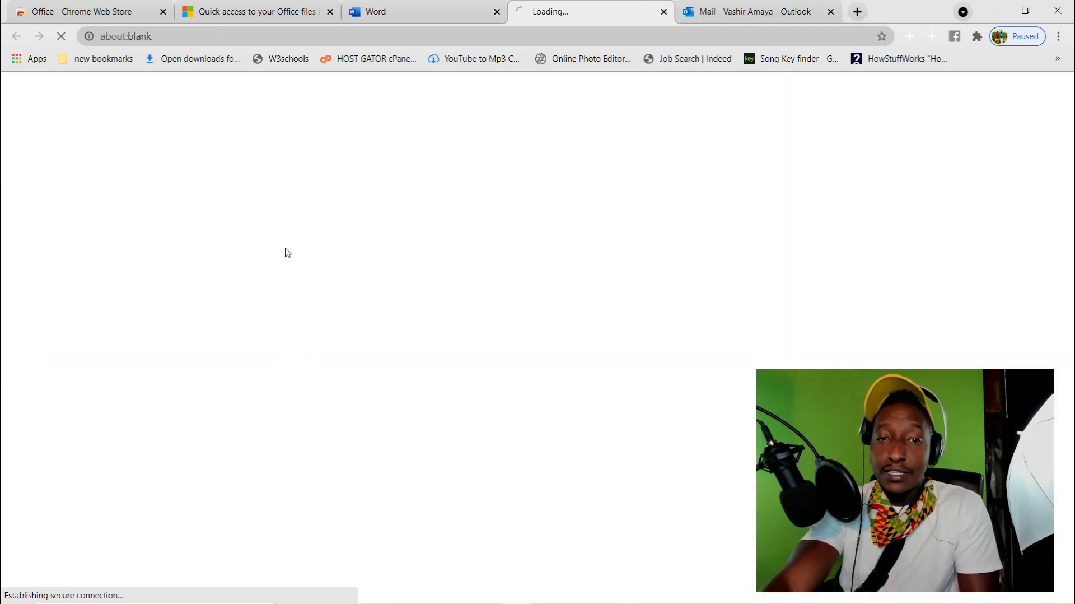
Close the Outlook mail tab and scroll through OneDrive's My files
{"action": "left_click", "coordinate": [827, 6]}
{"action": "left_click", "coordinate": [831, 11]}
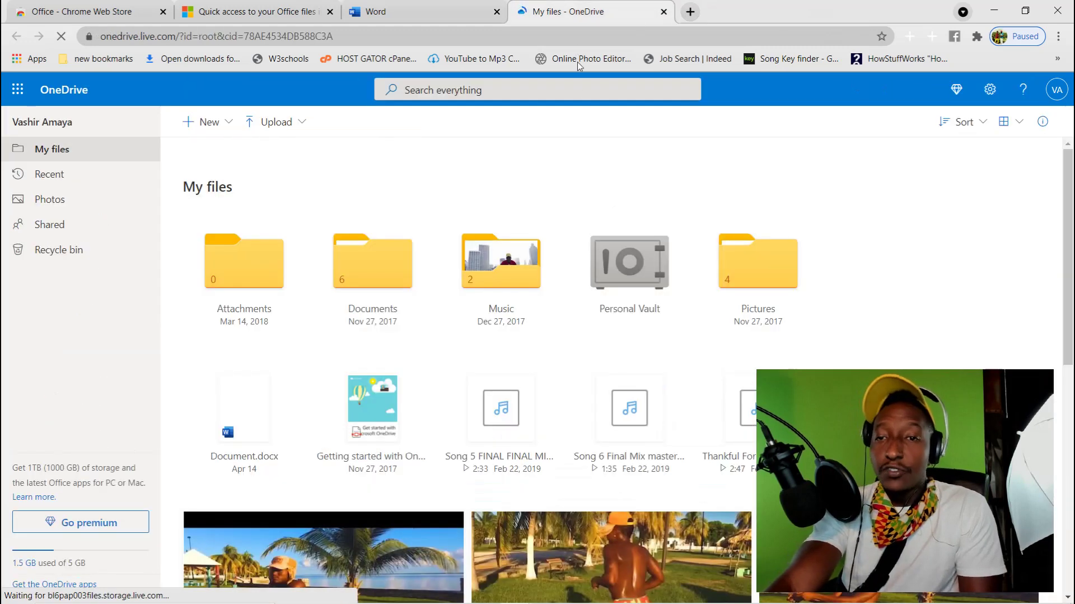
{"action": "scroll", "coordinate": [597, 305], "scroll_direction": "down", "scroll_amount": 5}
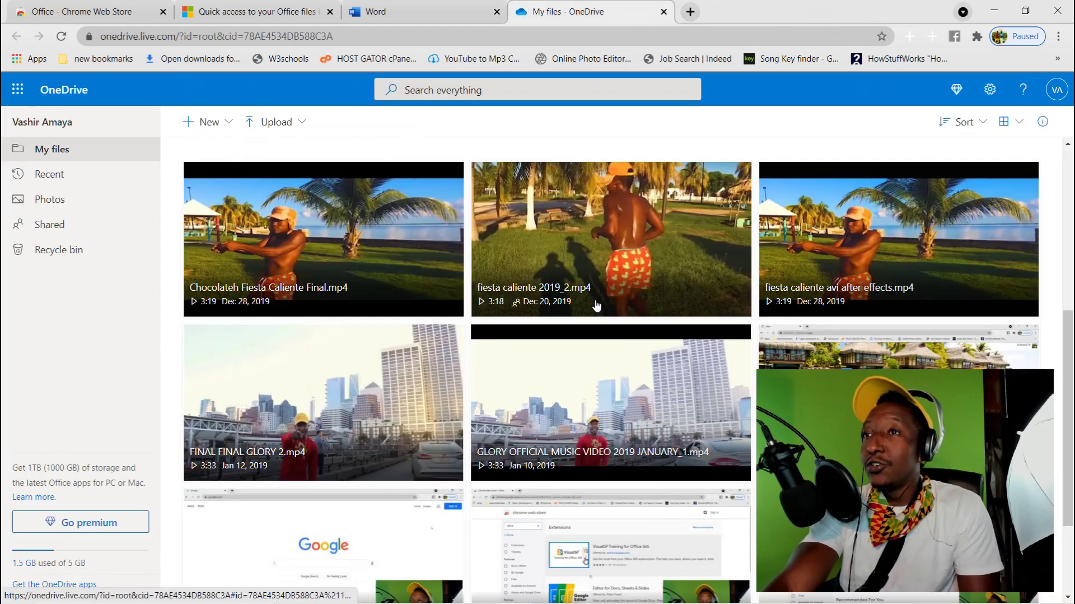
{"action": "scroll", "coordinate": [596, 325], "scroll_direction": "up", "scroll_amount": 8}
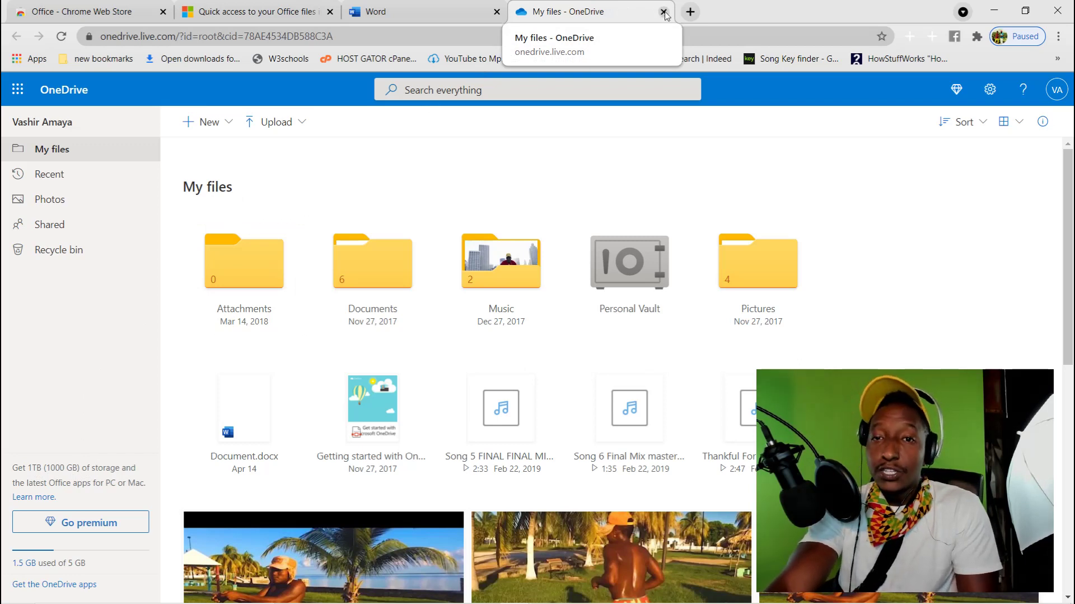
Scroll My files again, close the OneDrive tab, and launch OneNote notebooks
{"action": "scroll", "coordinate": [484, 275], "scroll_direction": "down", "scroll_amount": 8}
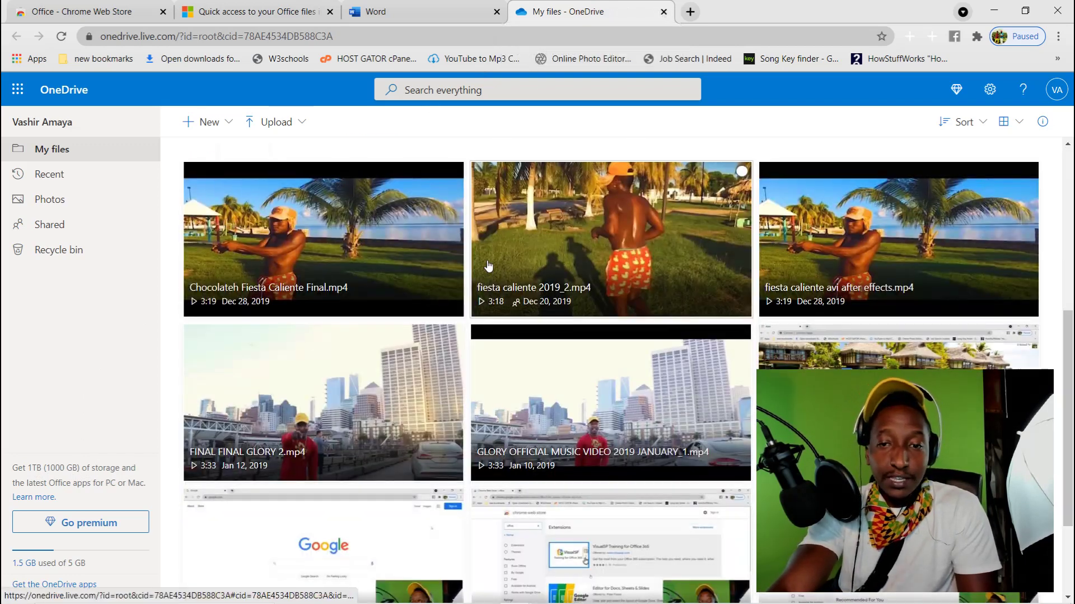
{"action": "scroll", "coordinate": [494, 273], "scroll_direction": "up", "scroll_amount": 10}
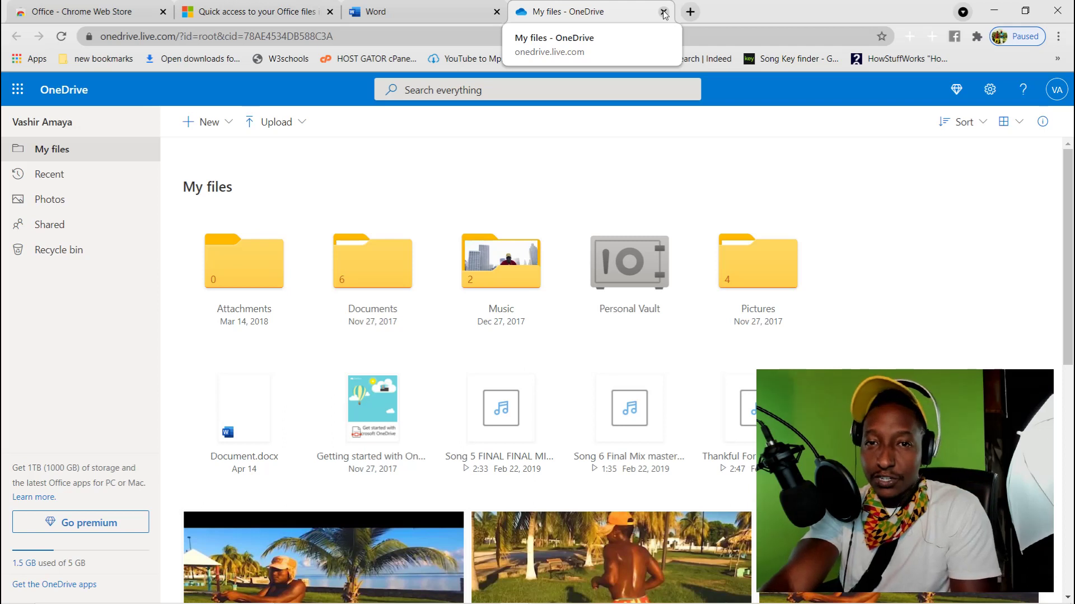
{"action": "left_click", "coordinate": [663, 13]}
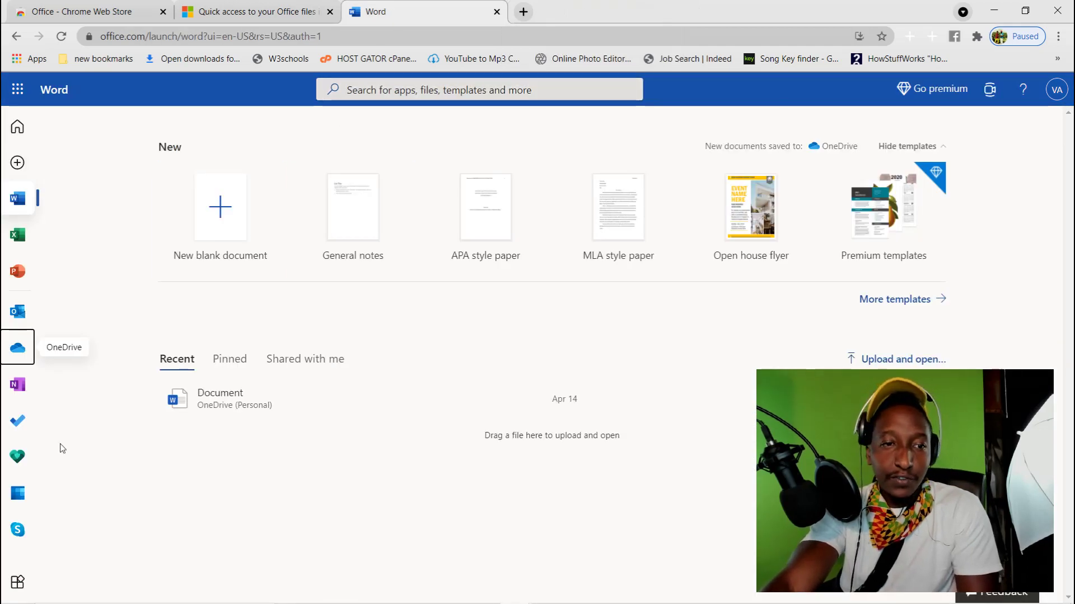
{"action": "left_click", "coordinate": [17, 384]}
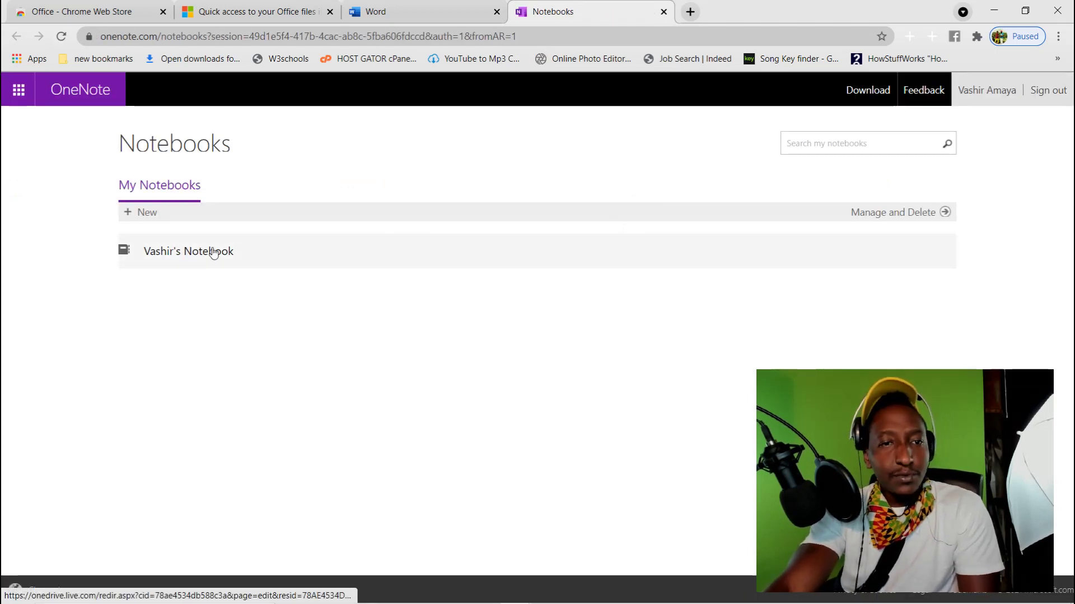
Close the OneNote notebooks tab and open the Outlook calendar in a new tab
{"action": "left_click", "coordinate": [454, 10]}
{"action": "left_click", "coordinate": [625, 9]}
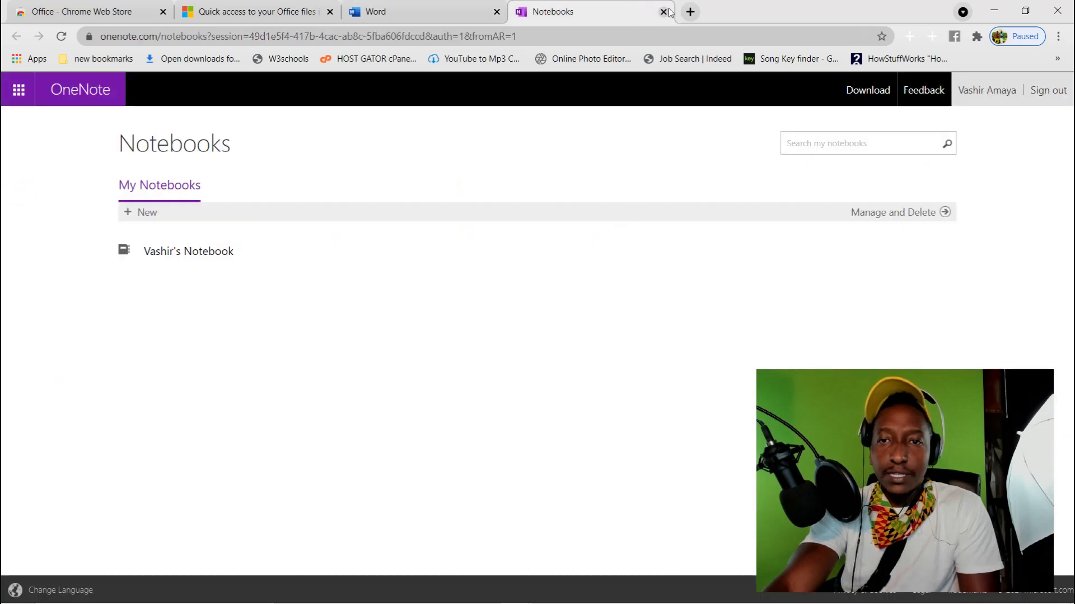
{"action": "left_click", "coordinate": [664, 11]}
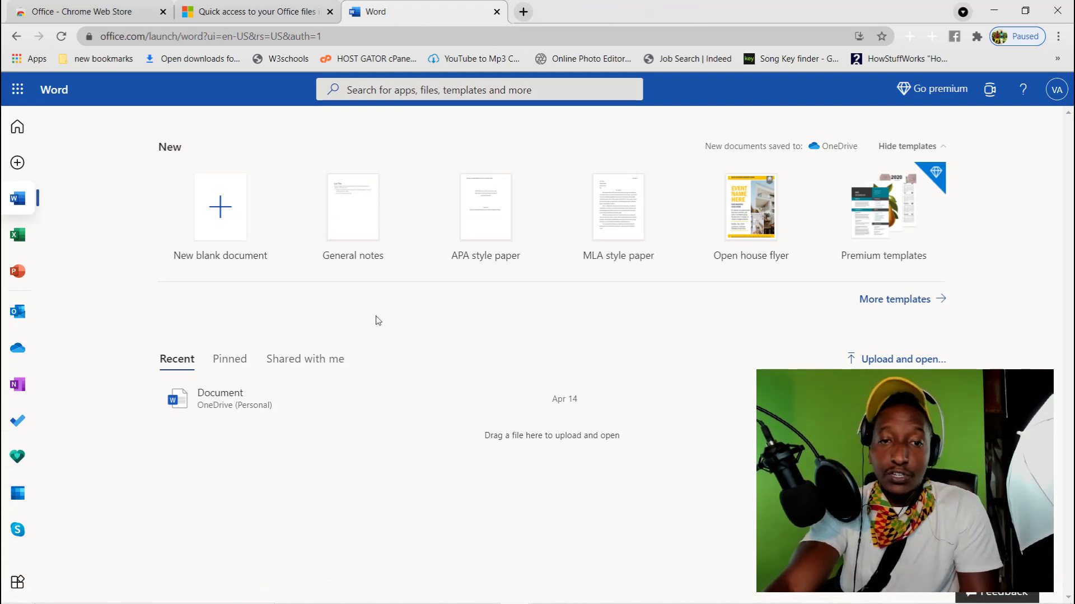
{"action": "left_click", "coordinate": [17, 492]}
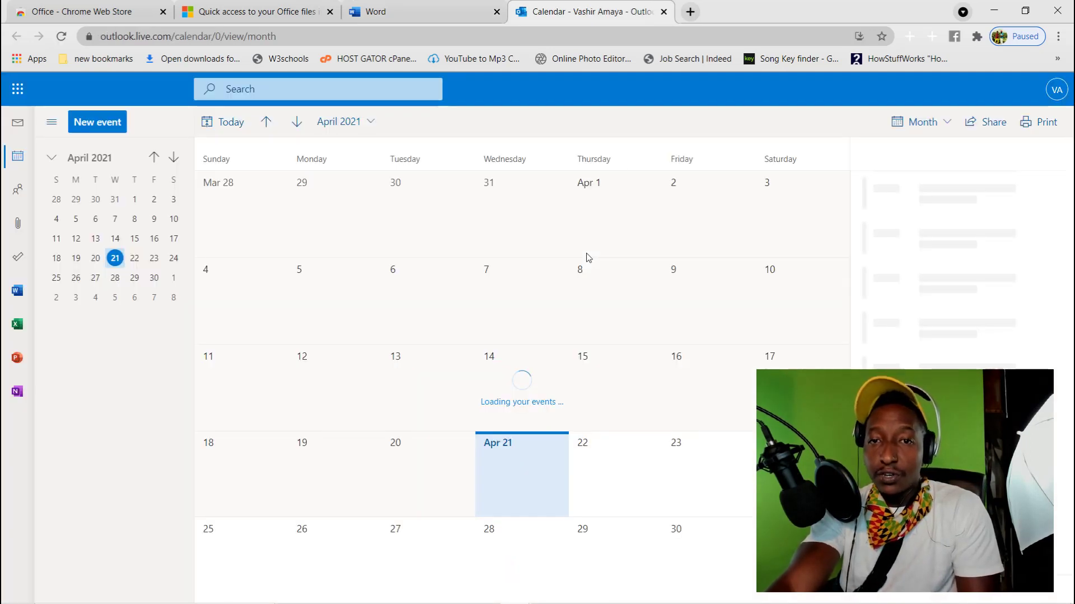
Select Apr 22 and Apr 23 in the calendar, close it, and launch Skype for Web
{"action": "left_click", "coordinate": [672, 456]}
{"action": "left_click", "coordinate": [581, 457]}
{"action": "left_click", "coordinate": [743, 444]}
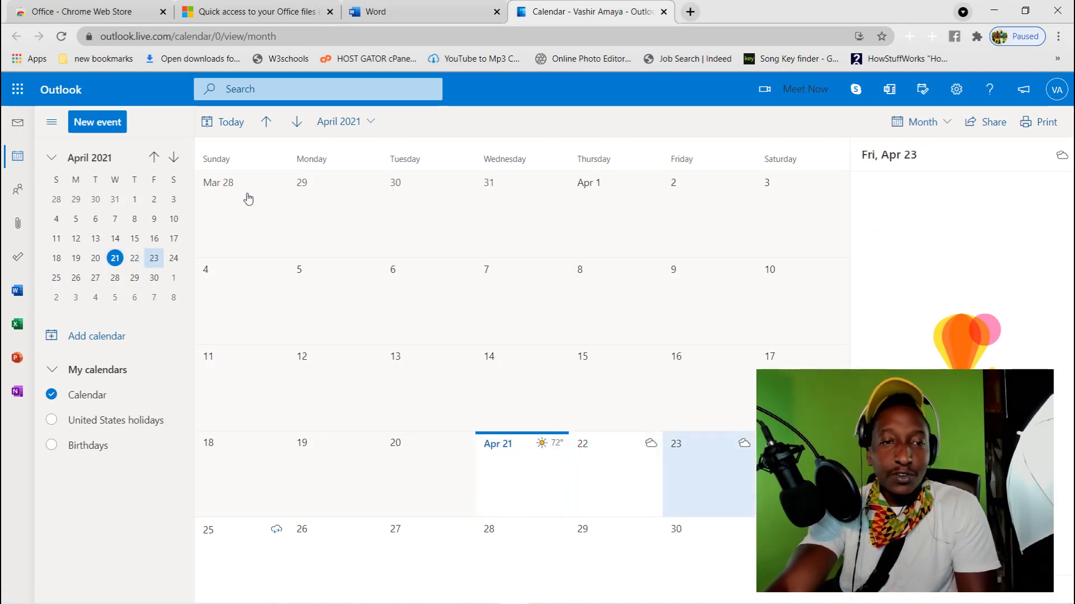
{"action": "left_click", "coordinate": [412, 11]}
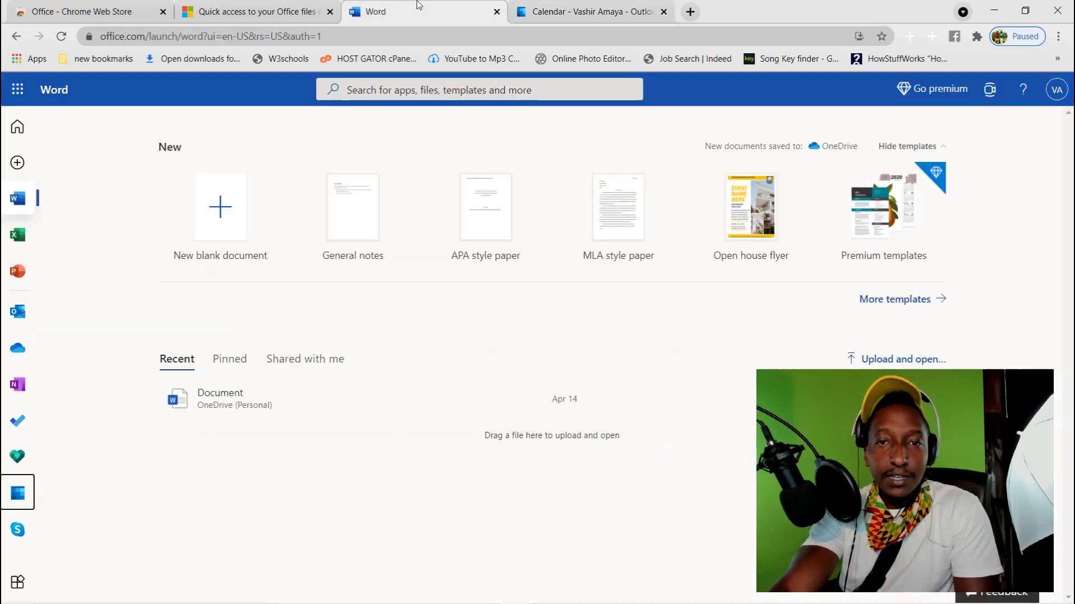
{"action": "left_click", "coordinate": [653, 17]}
{"action": "left_click", "coordinate": [664, 12]}
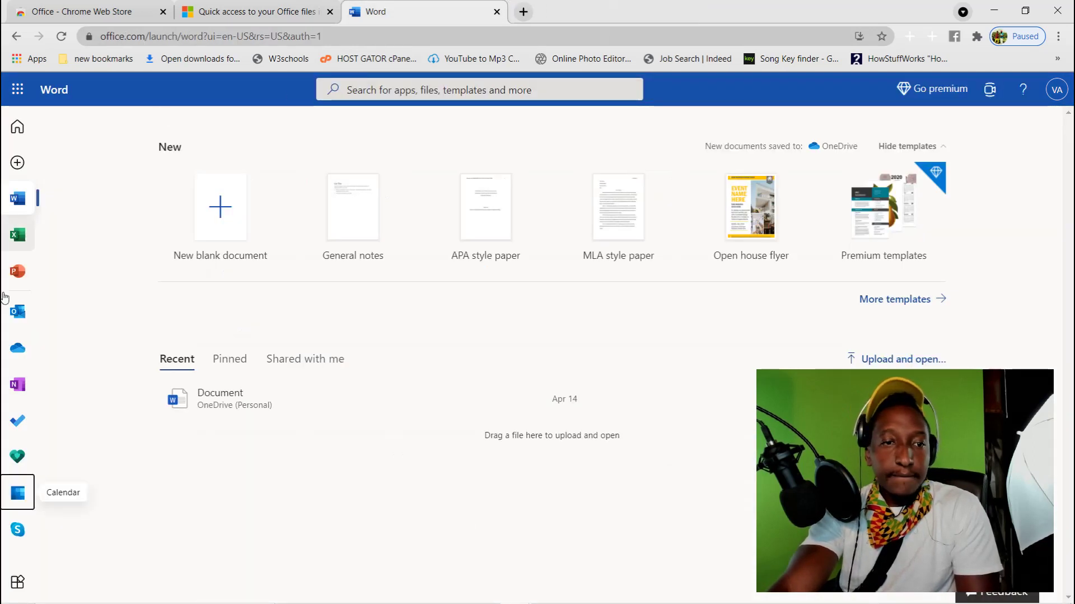
{"action": "left_click", "coordinate": [18, 530]}
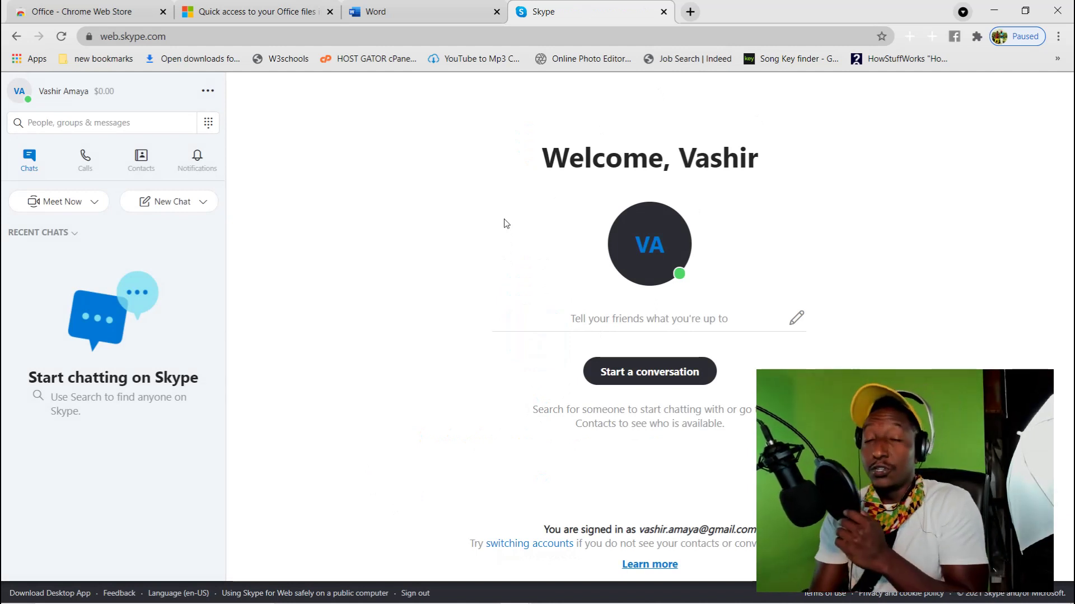
{"action": "left_click", "coordinate": [419, 8]}
Close the Skype for Web tab and bring up the All apps list
{"action": "left_click", "coordinate": [583, 10]}
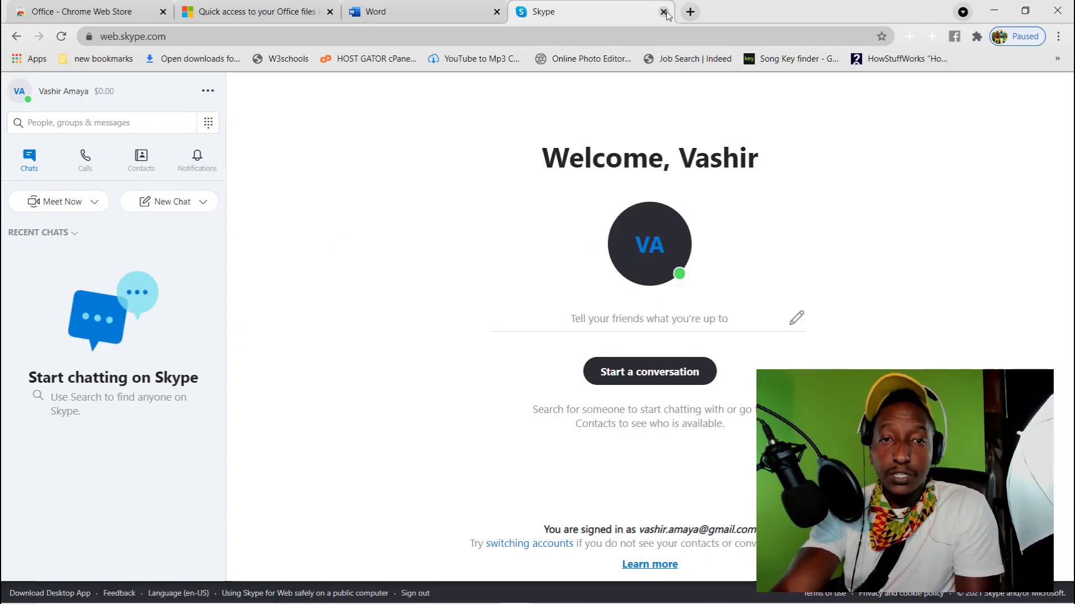
{"action": "left_click", "coordinate": [664, 11]}
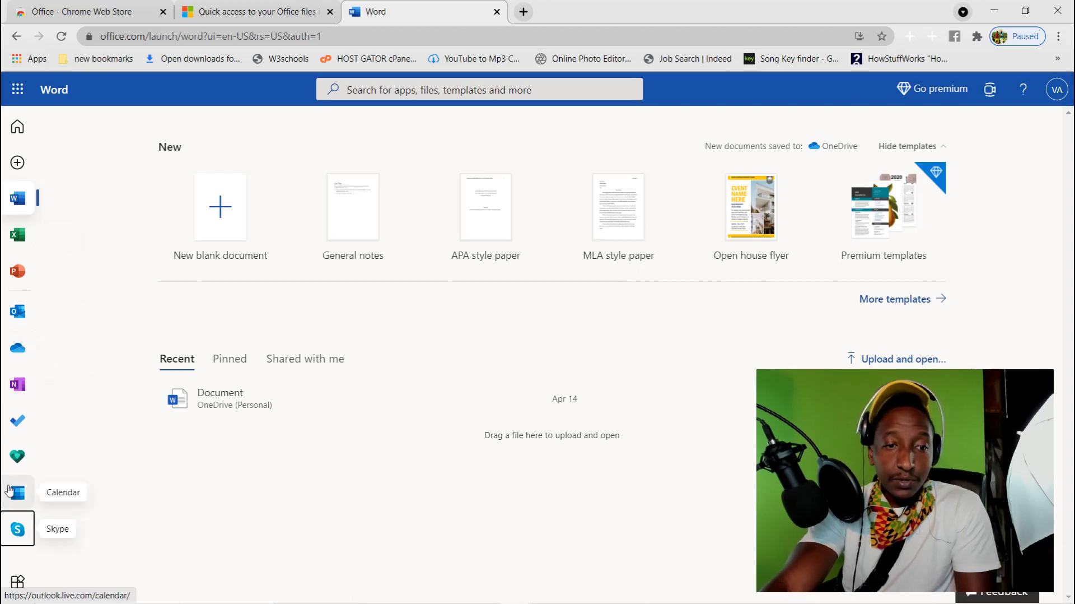
{"action": "left_click", "coordinate": [15, 584]}
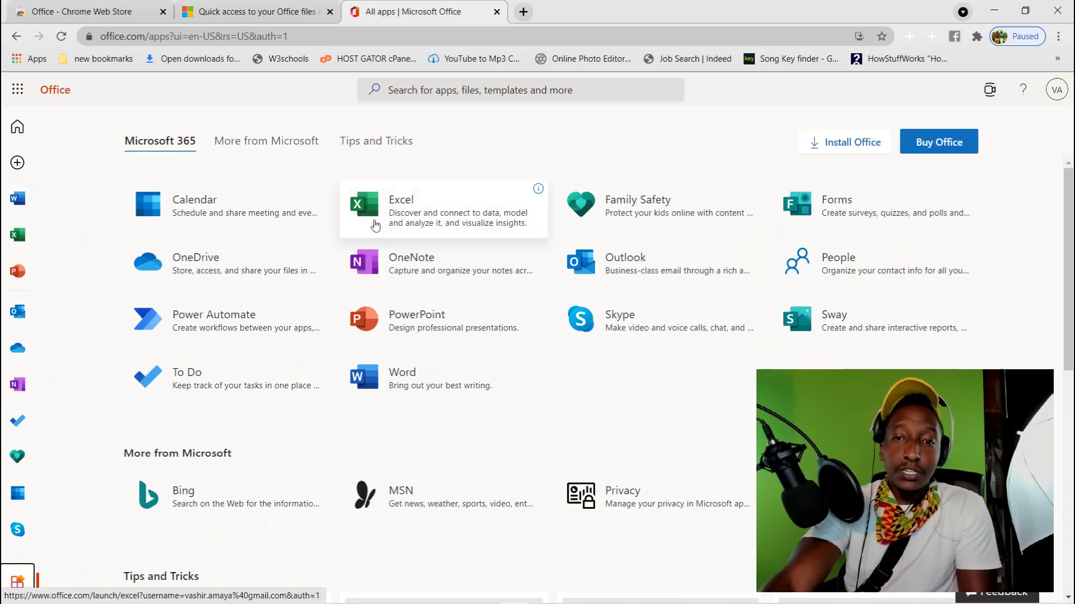
Scroll through the All apps list of Microsoft 365 web apps
{"action": "scroll", "coordinate": [529, 248], "scroll_direction": "down", "scroll_amount": 5}
{"action": "scroll", "coordinate": [528, 248], "scroll_direction": "down", "scroll_amount": 3}
{"action": "scroll", "coordinate": [540, 288], "scroll_direction": "up", "scroll_amount": 9}
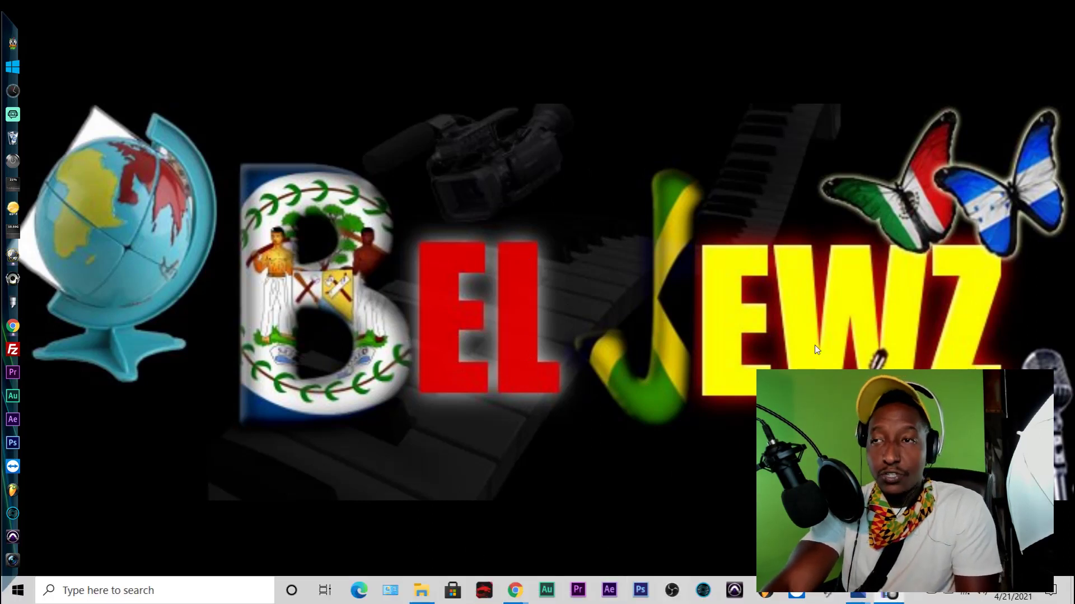
{"action": "mouse_move", "coordinate": [871, 602]}
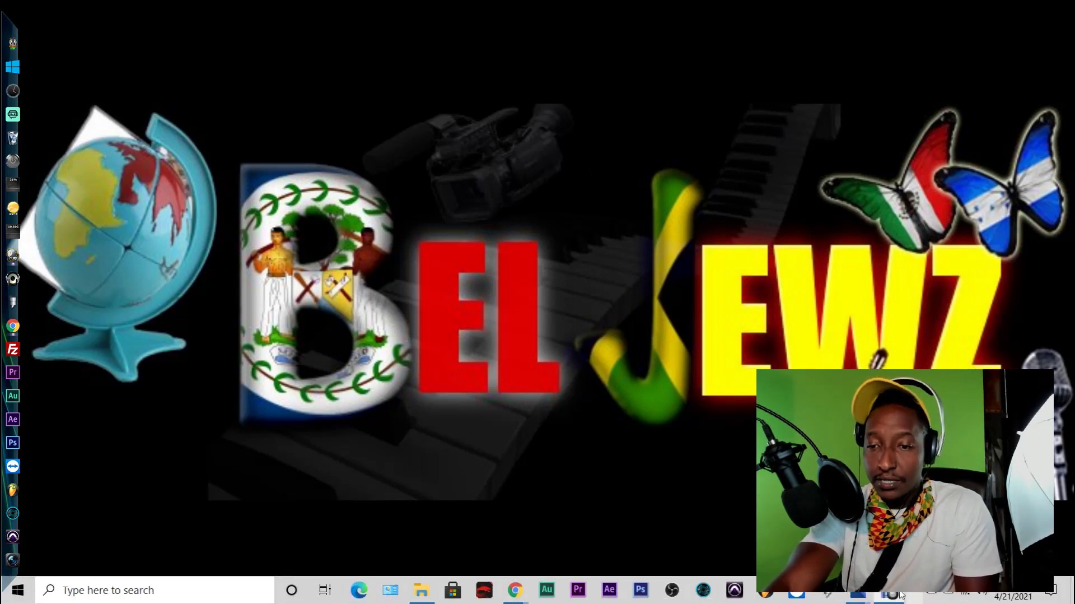